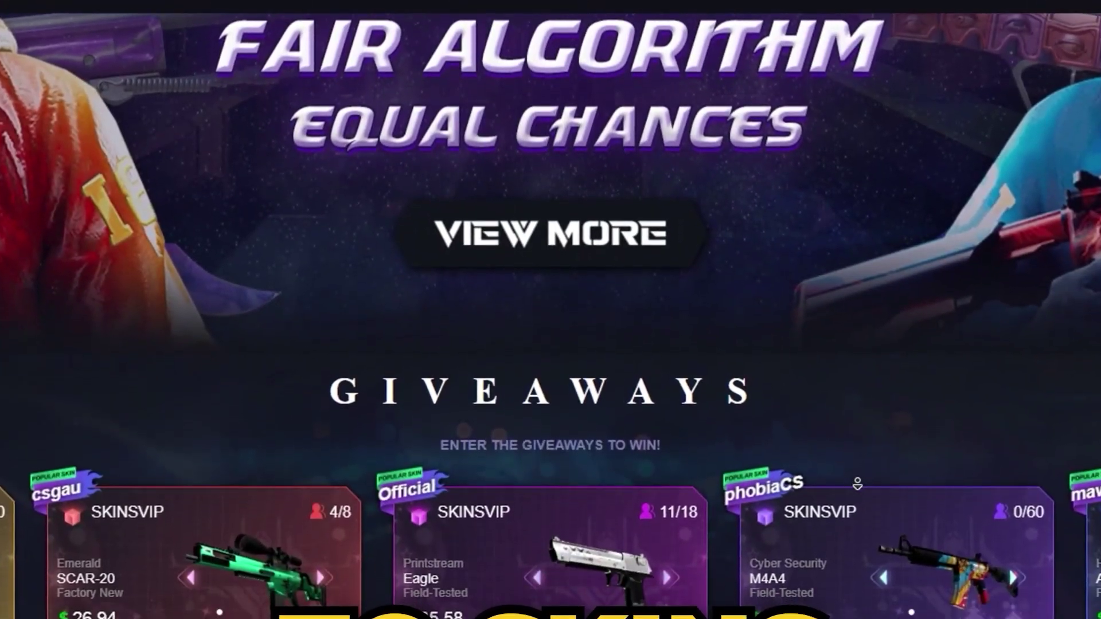
Step: Look through the SkinsVIP site's giveaways, 7-day check-in rewards, deposit payment methods and One-Stop Shop cases
scroll(857, 485, down, 5)
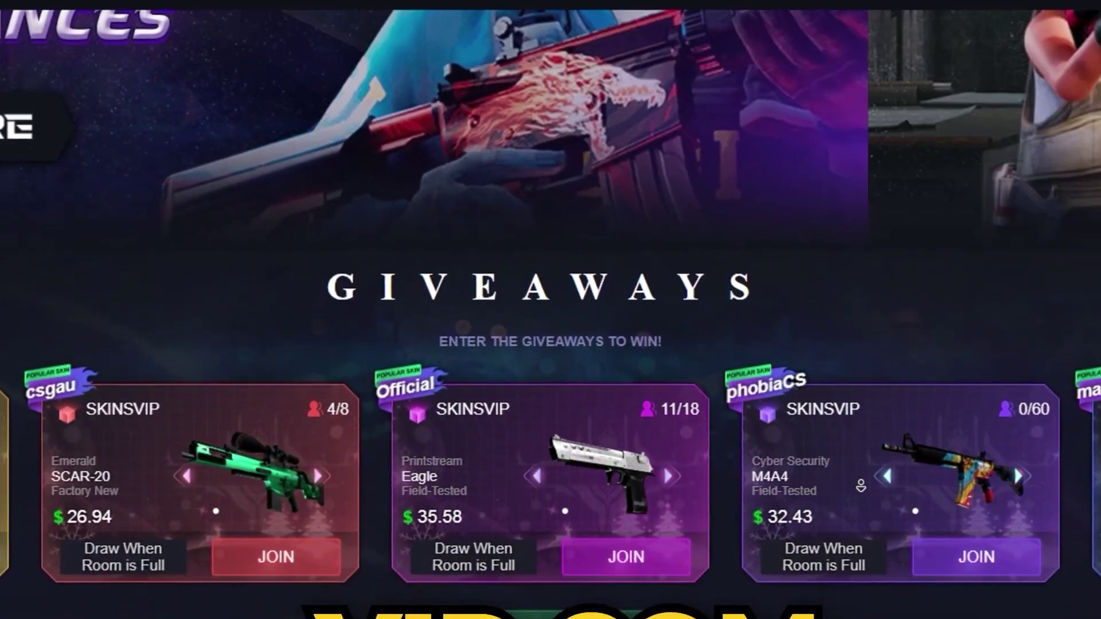
scroll(862, 487, down, 5)
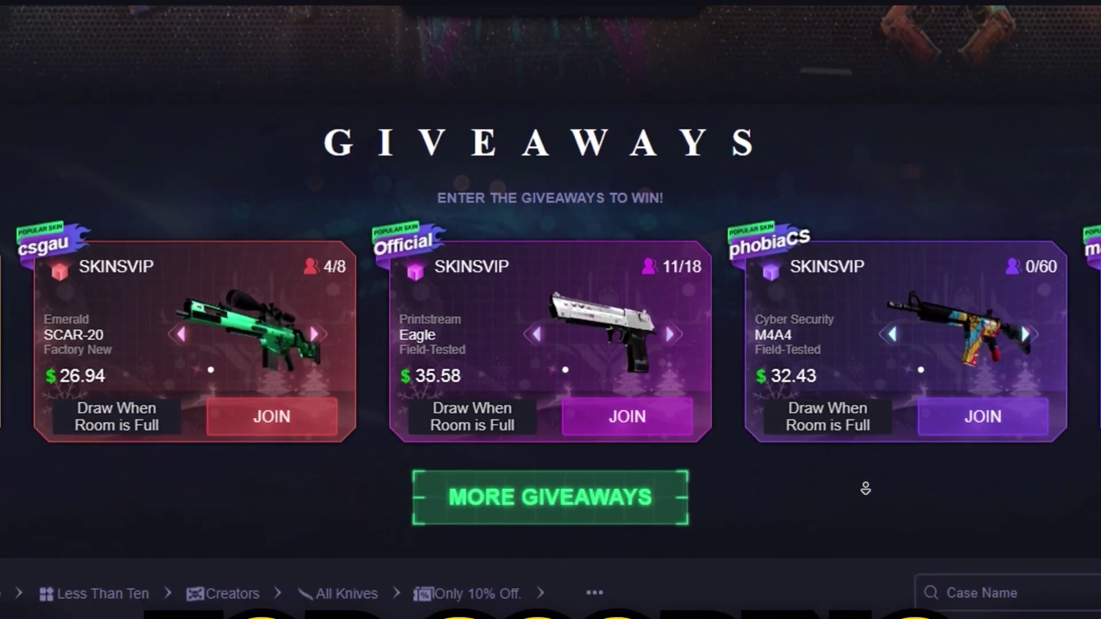
scroll(867, 488, down, 5)
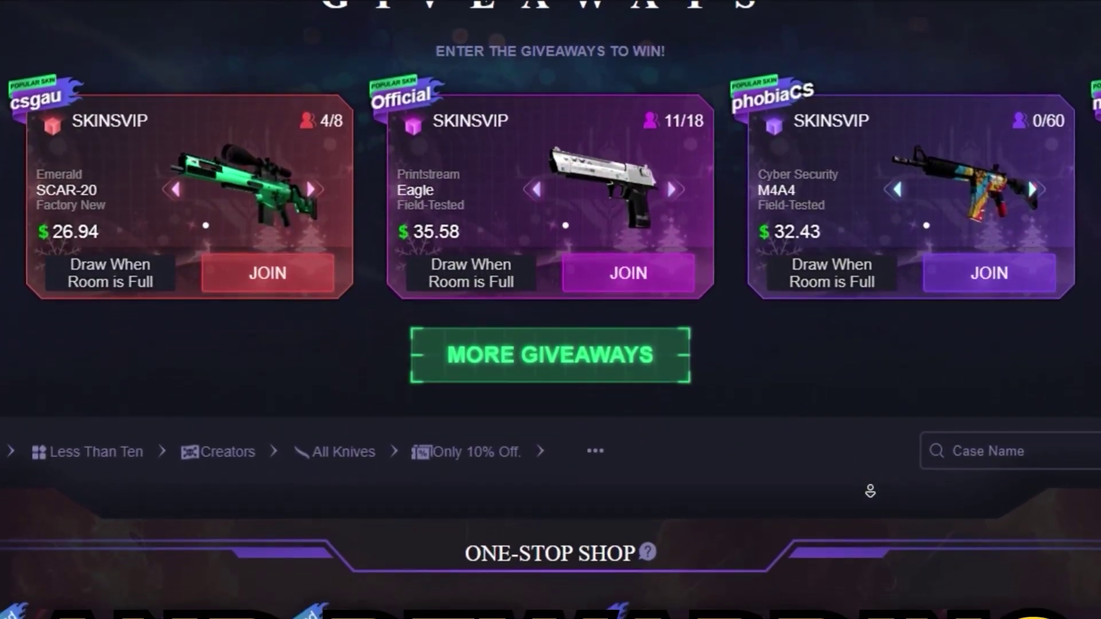
scroll(871, 492, down, 2)
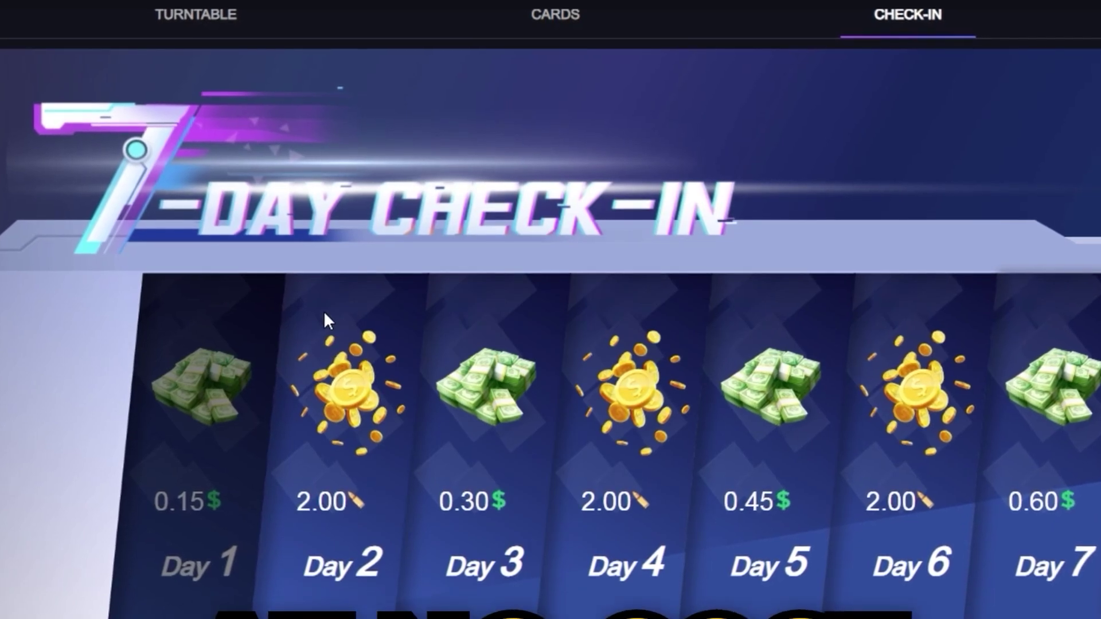
scroll(323, 311, up, 3)
click(216, 216)
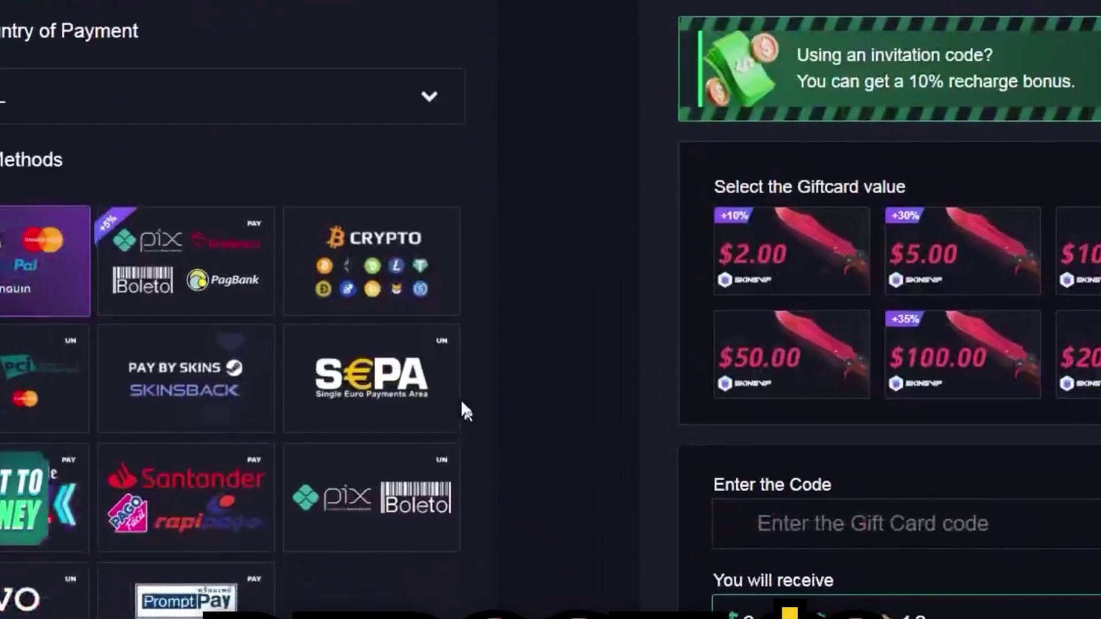
scroll(384, 297, down, 3)
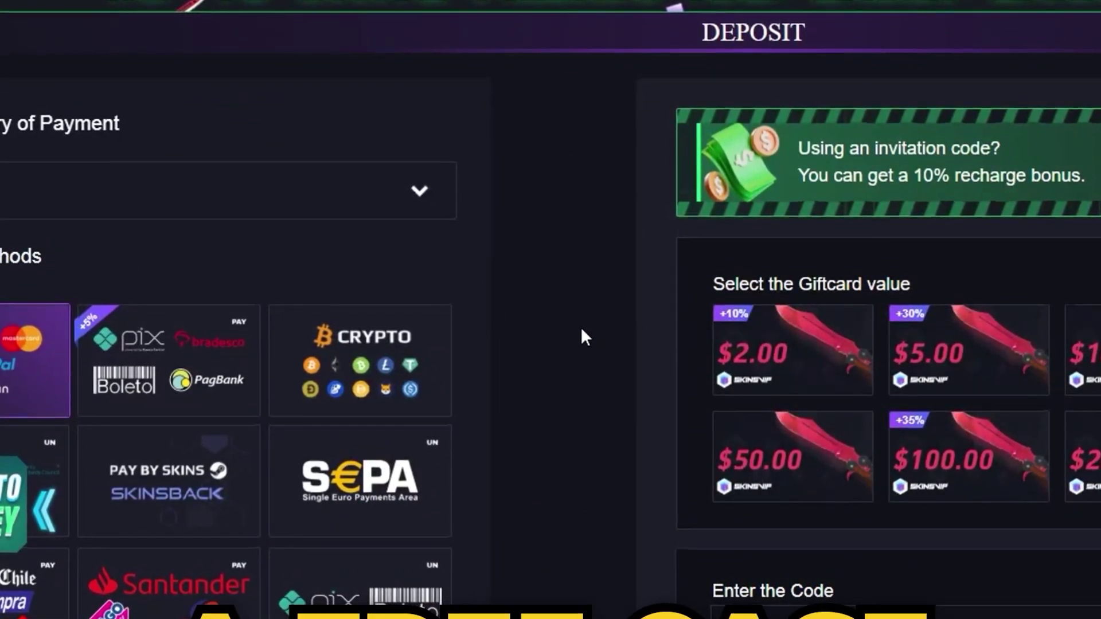
scroll(586, 330, down, 6)
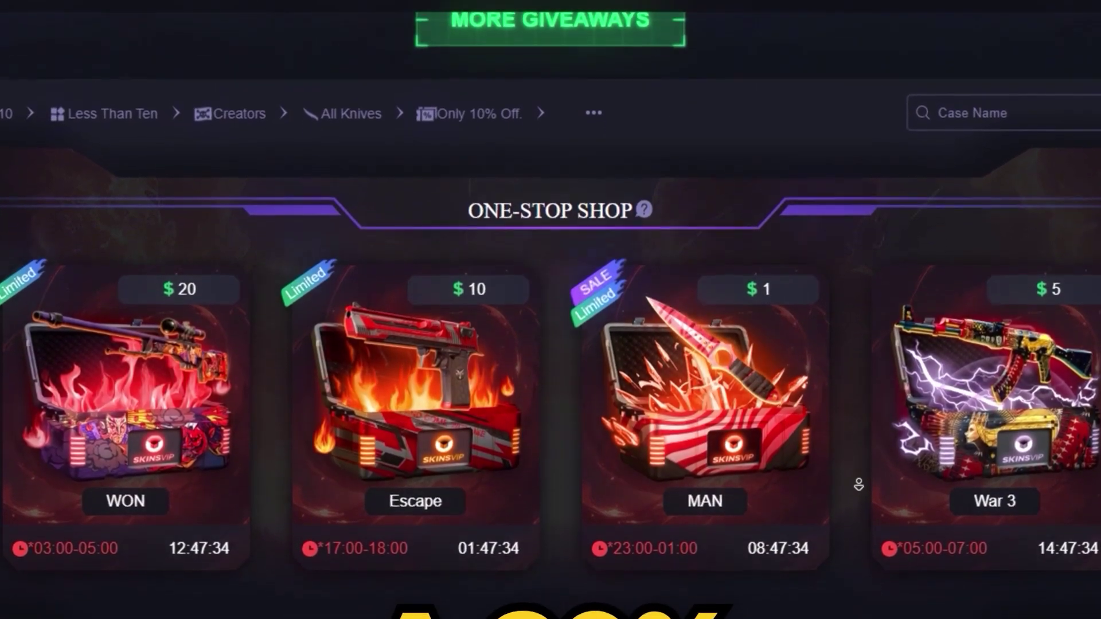
scroll(859, 485, down, 5)
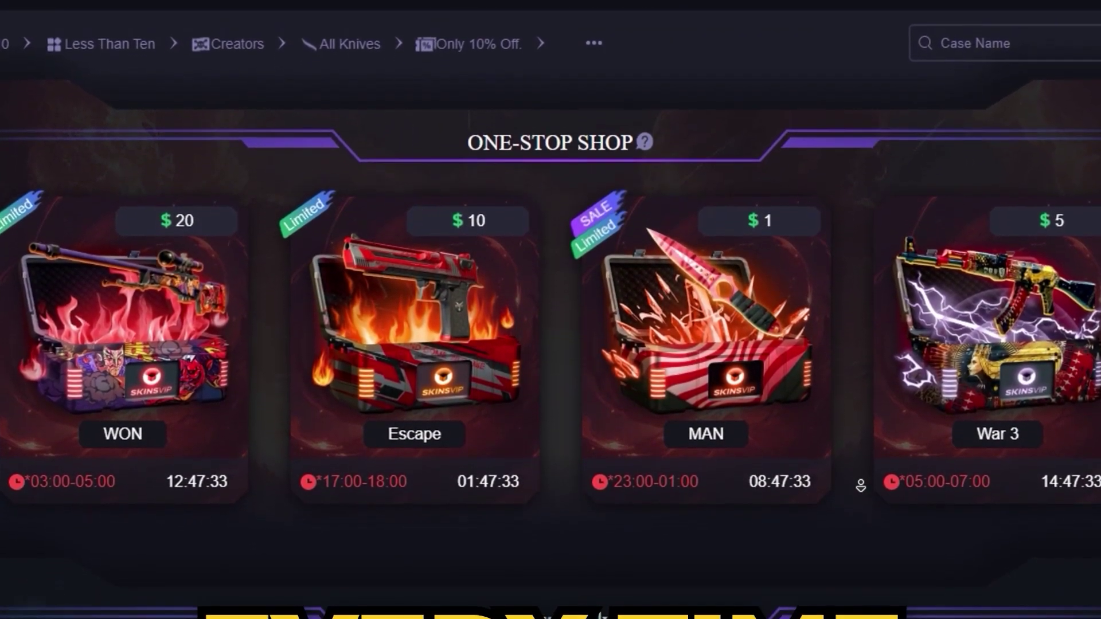
scroll(863, 487, down, 3)
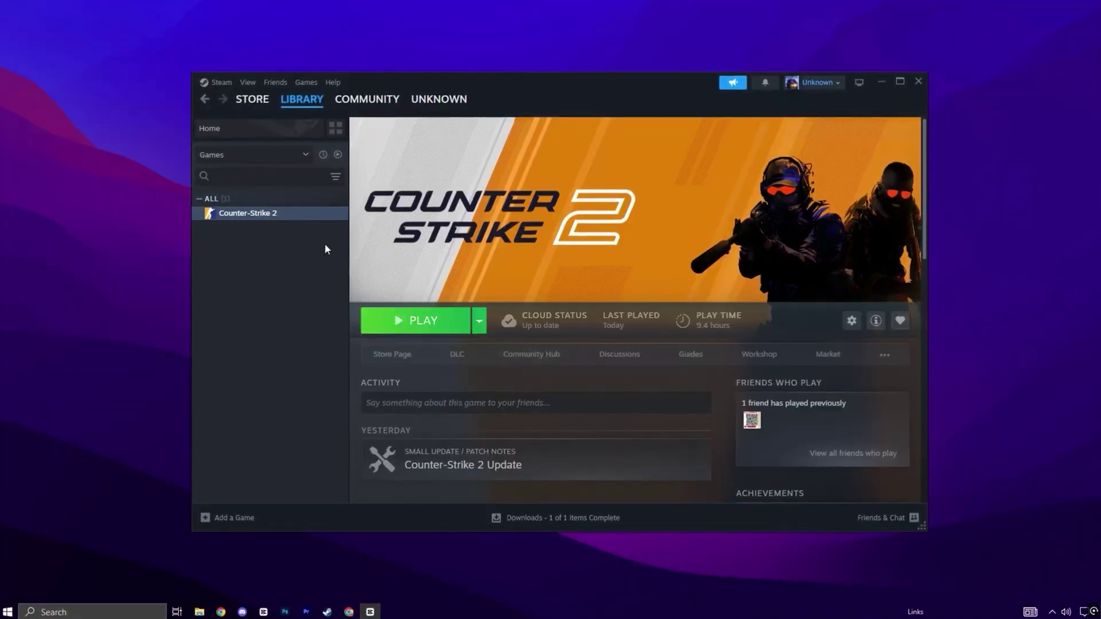
Step: Open Counter-Strike 2's properties from the library and enter launch options including -nojoy, +violence_hblood 0, -softparticlesdefaultoff, +fps_max 0, -tickrate 128, -high and -threads 9
mouse_move(310, 106)
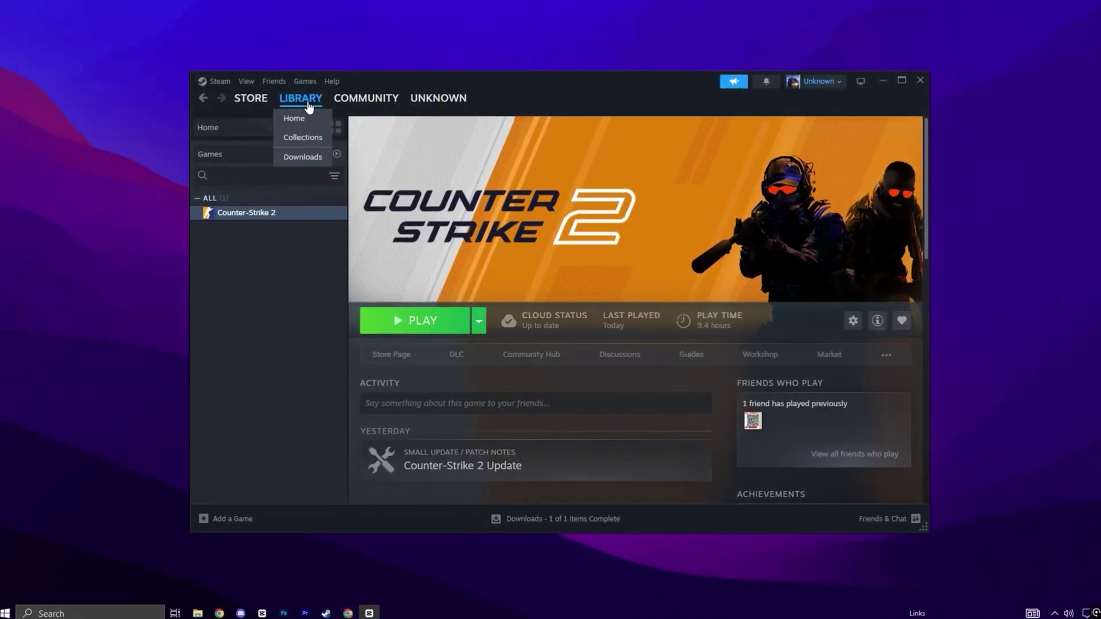
right_click(259, 213)
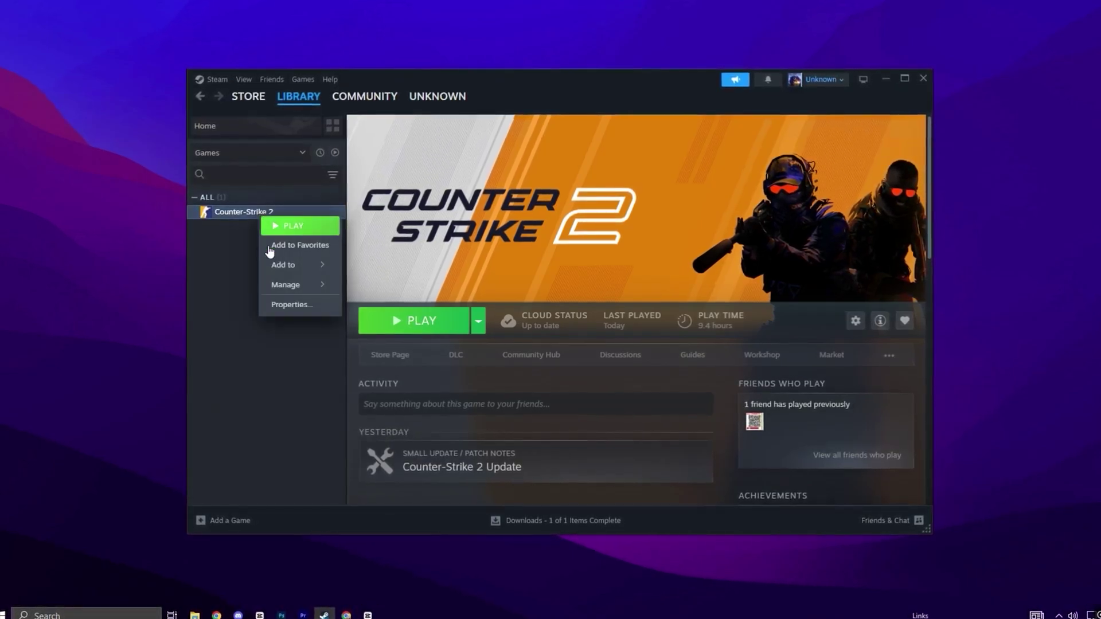
click(290, 303)
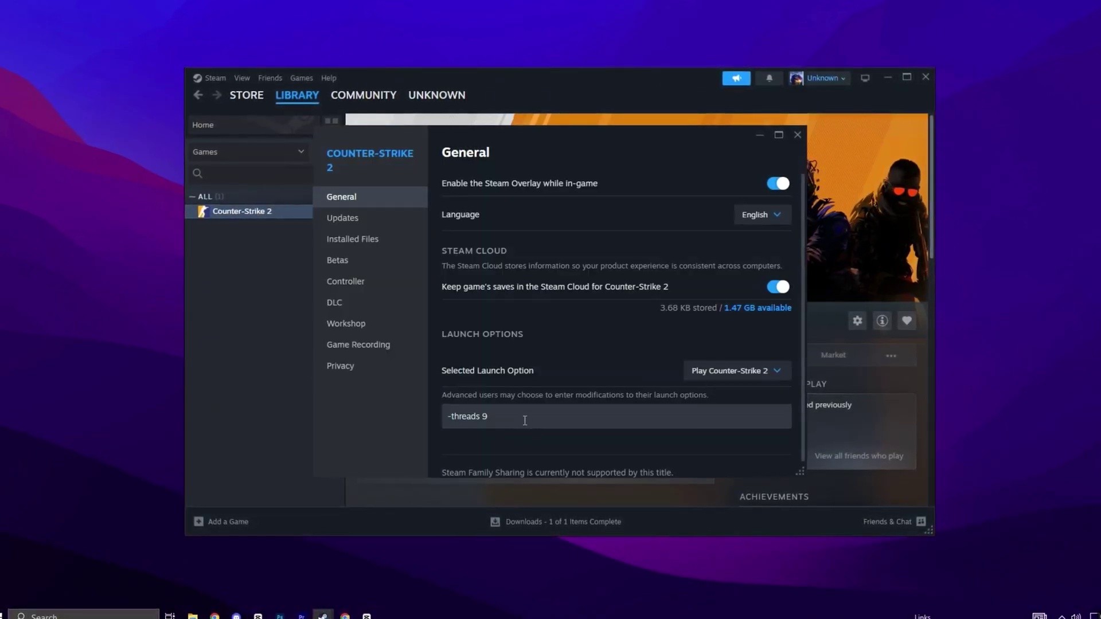
click(525, 420)
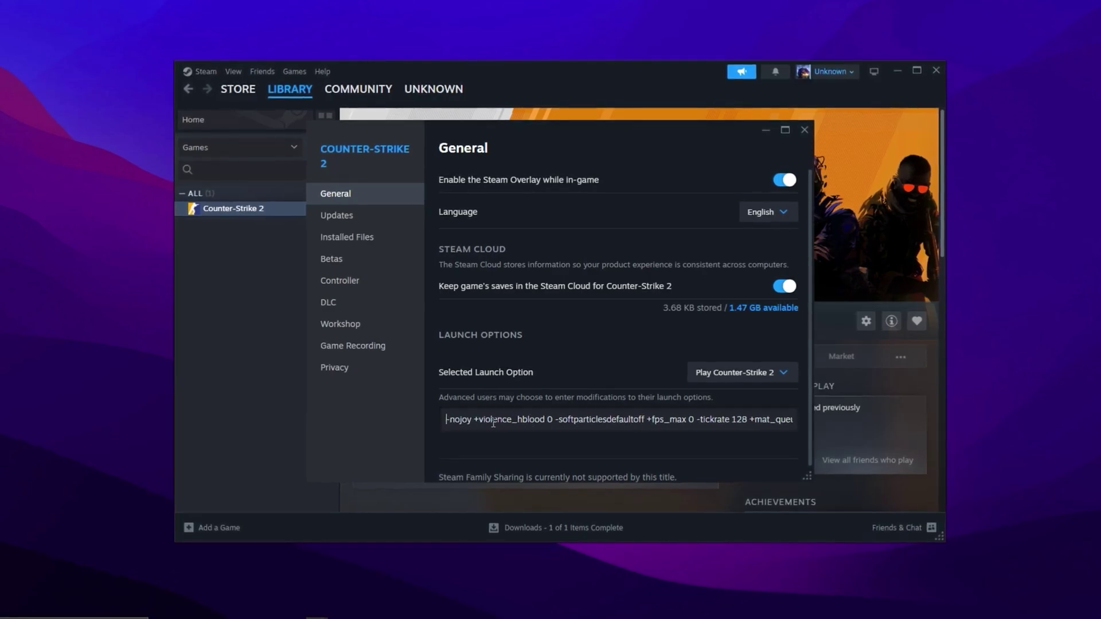
Step: Read through the Counter-Strike 2 launch options string, checking the -high, -threads, +engine_low_latency_sleep_after_client_tick and +cl_forcepreload entries
key(Left)
key(Left)
key(Left)
key(Left)
key(Left)
key(Left)
key(Left)
key(Left)
key(Left)
key(Left)
key(Left)
key(Left)
key(Left)
key(Left)
key(Left)
key(Left)
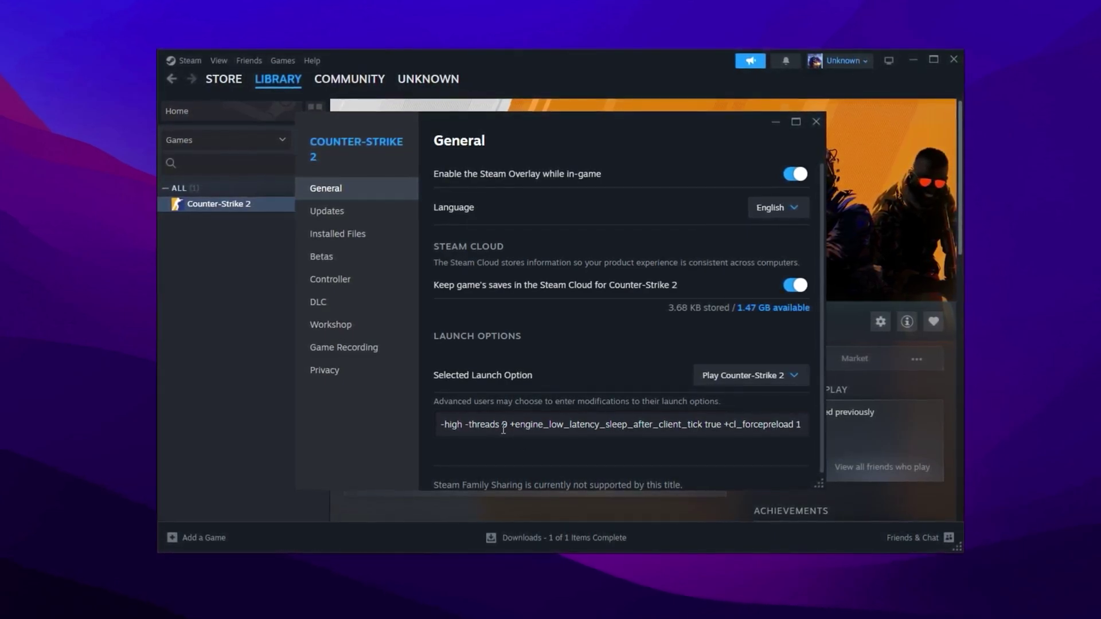
Step: Browse to Counter-Strike 2's installed files and open the win64 folder inside game\bin
click(341, 234)
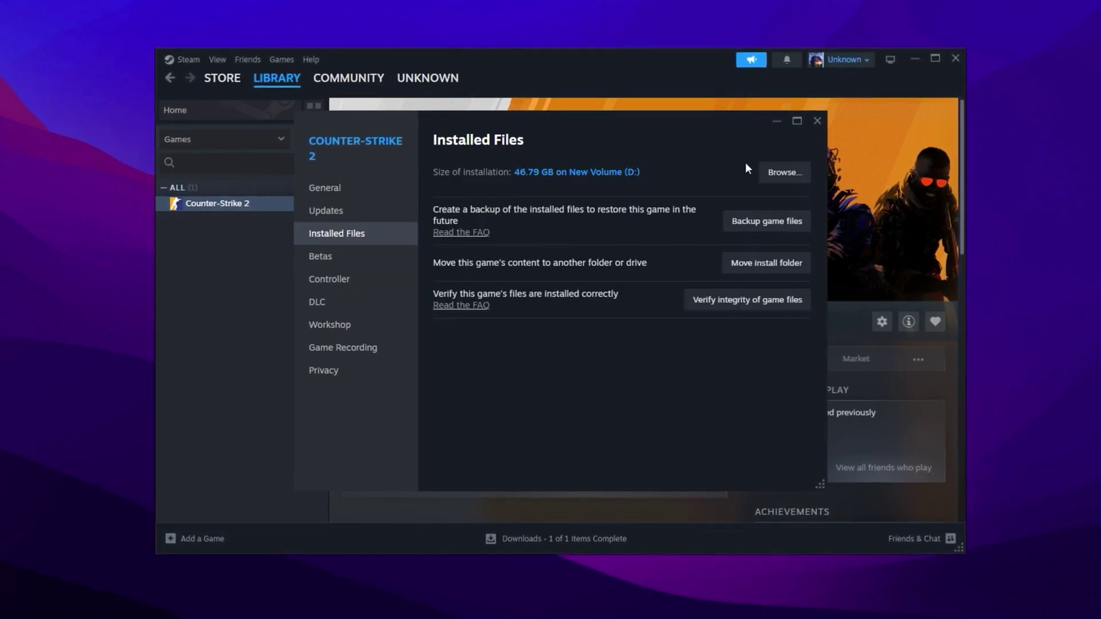
click(782, 173)
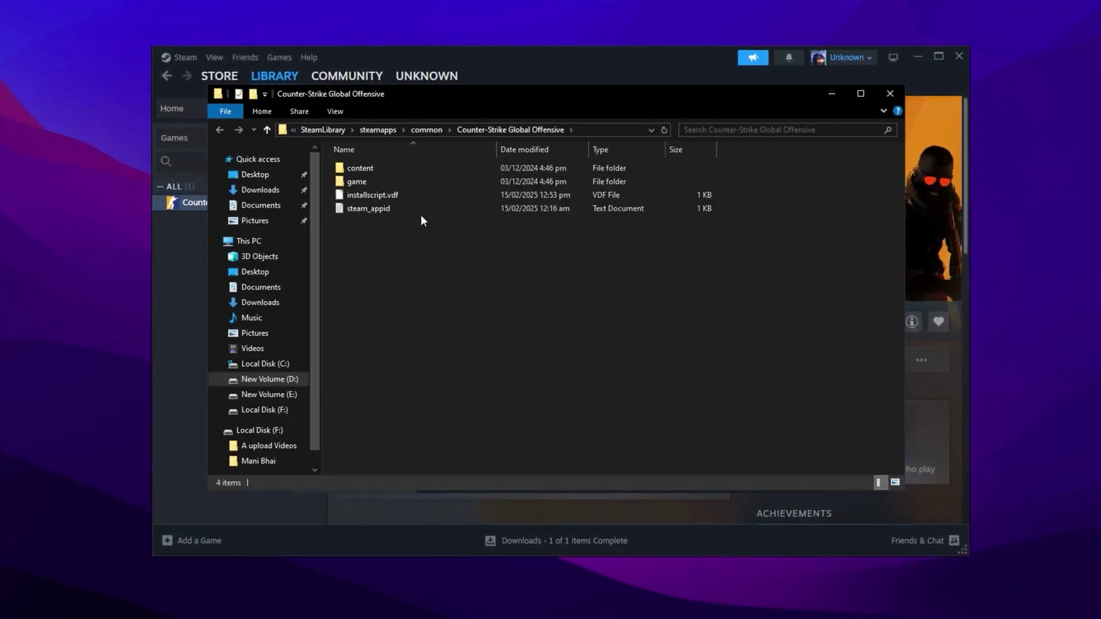
double_click(391, 183)
double_click(392, 167)
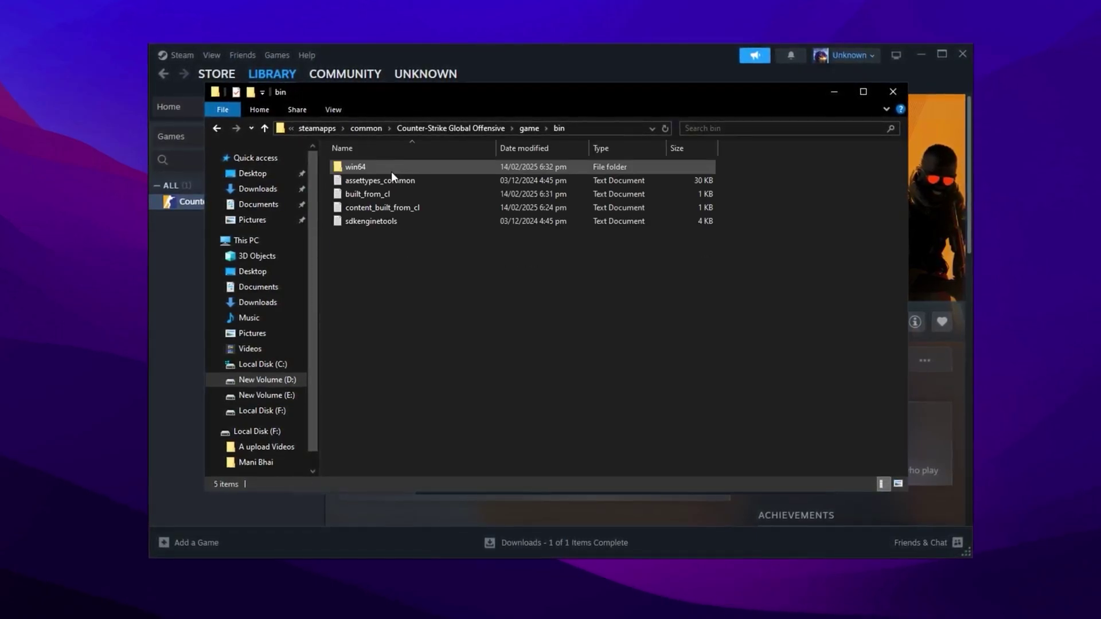
double_click(395, 166)
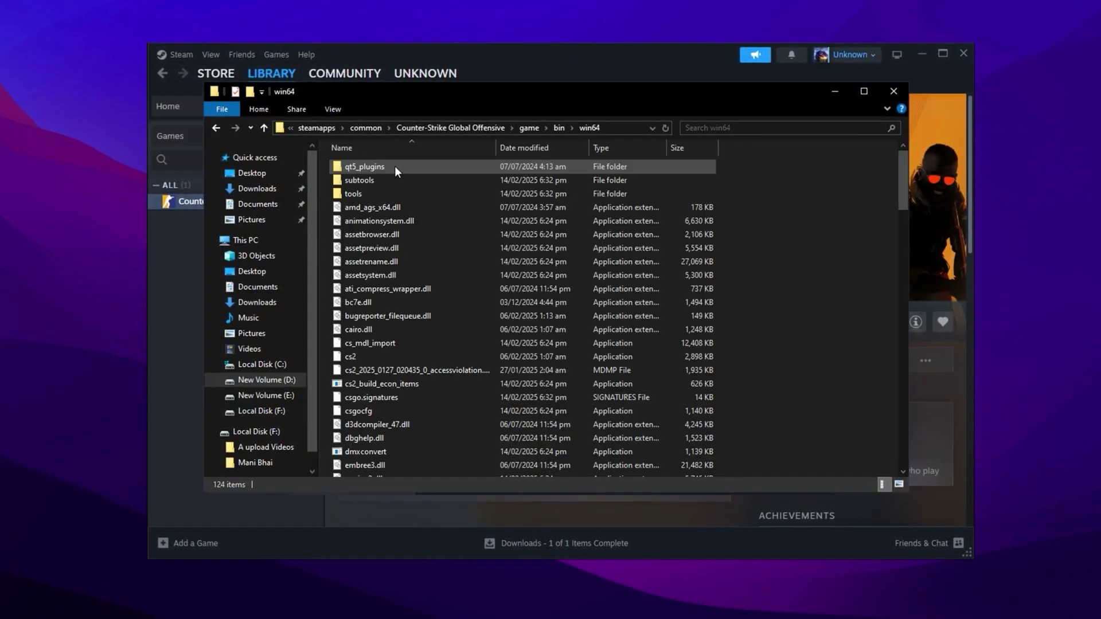
Step: Open the properties of the cs2 application and disable full-screen optimisations in its compatibility settings
click(379, 359)
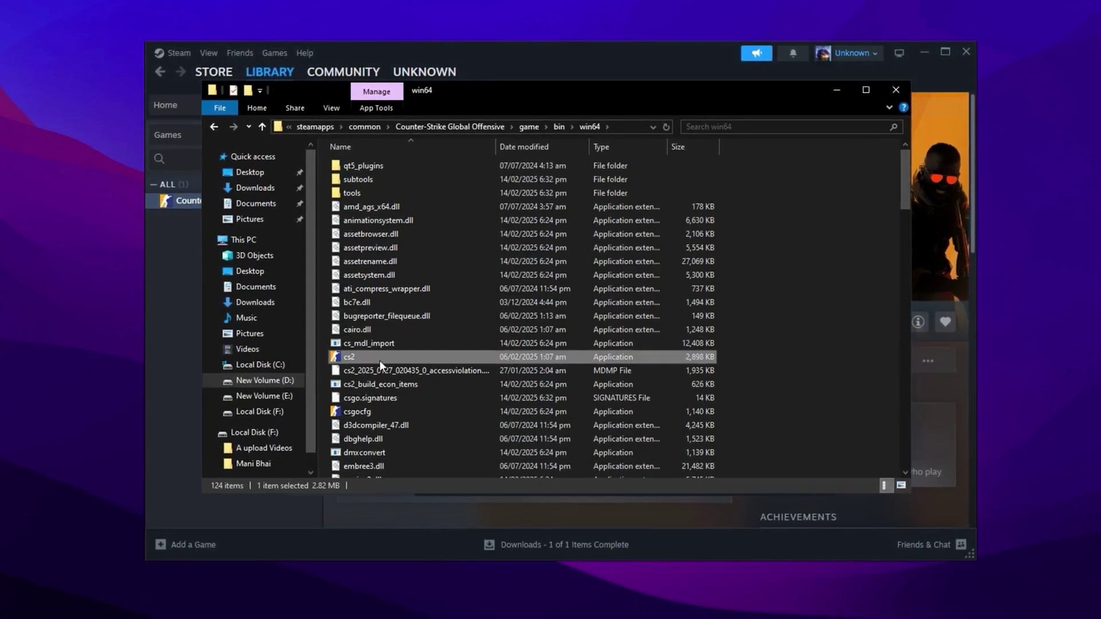
right_click(380, 360)
click(412, 348)
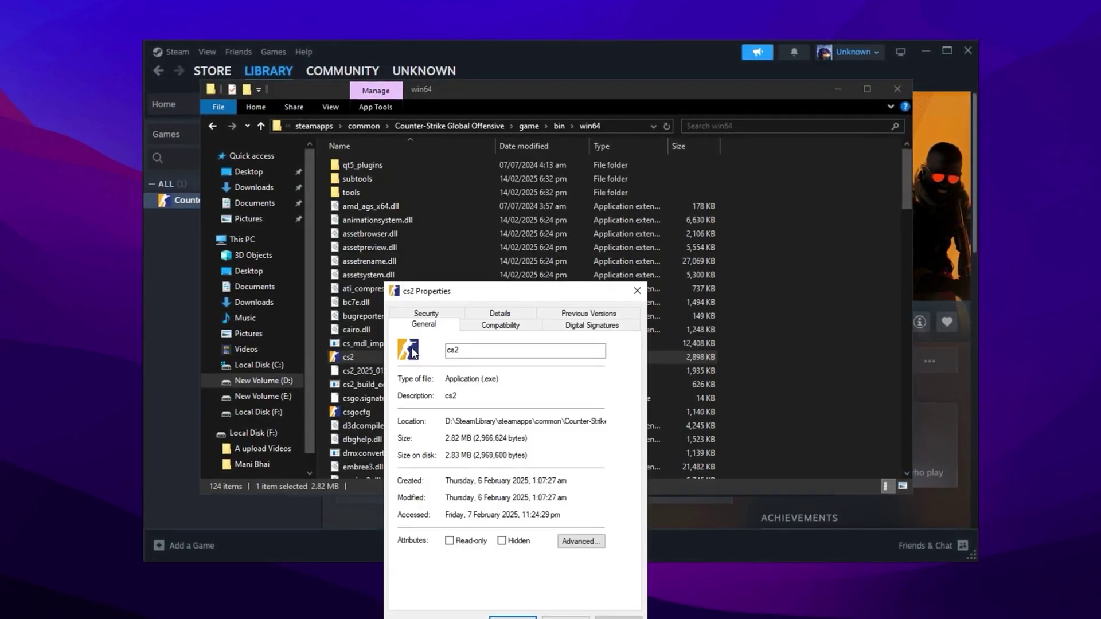
drag(505, 291, 535, 131)
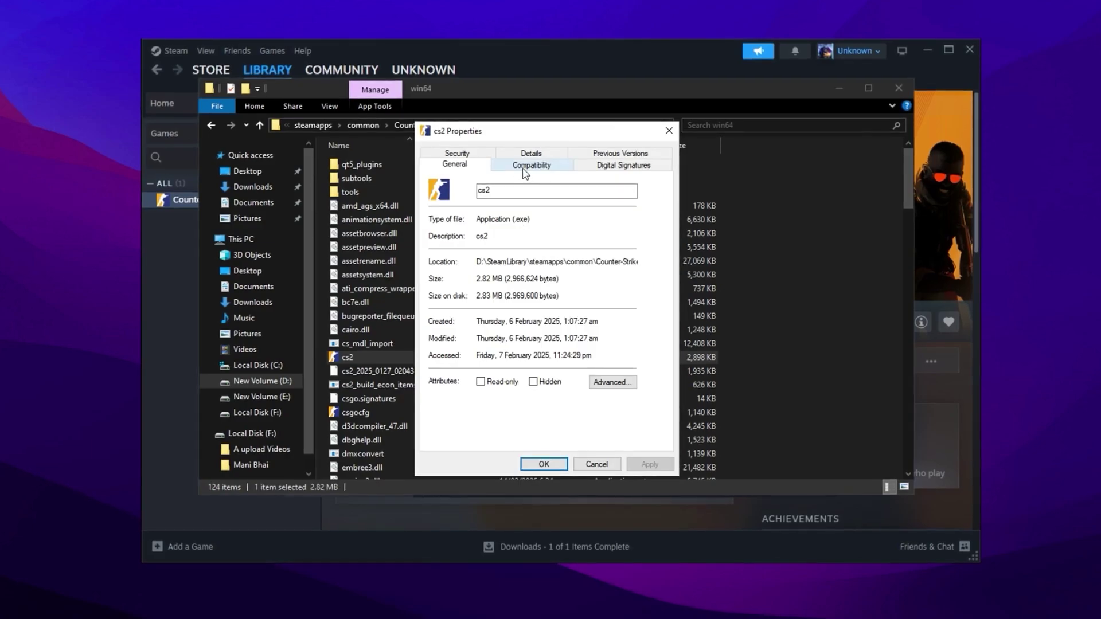
click(524, 167)
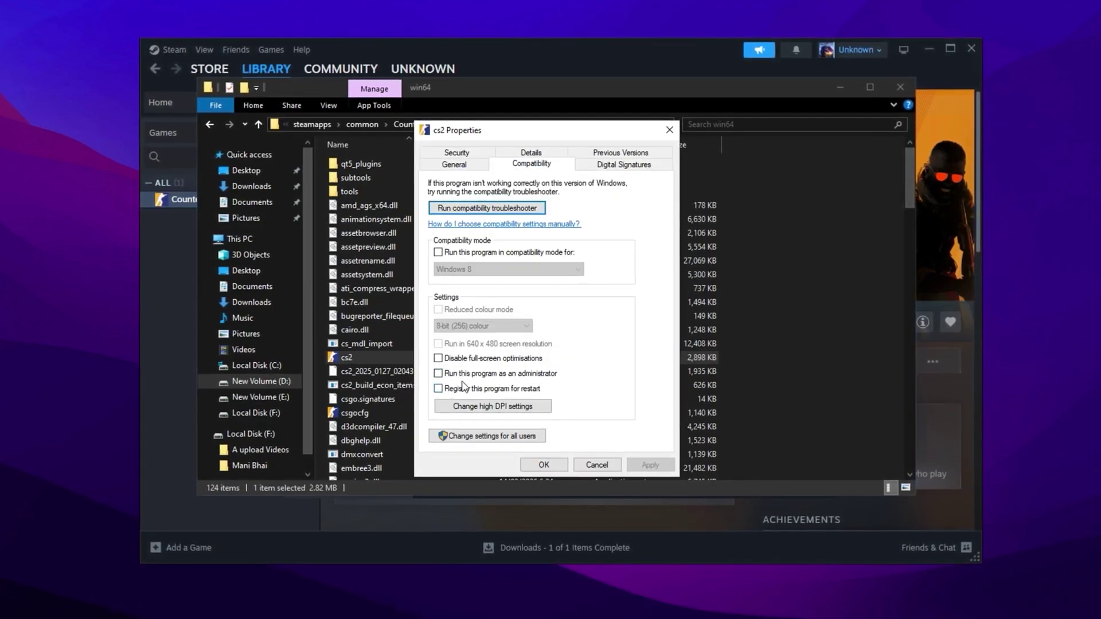
click(457, 360)
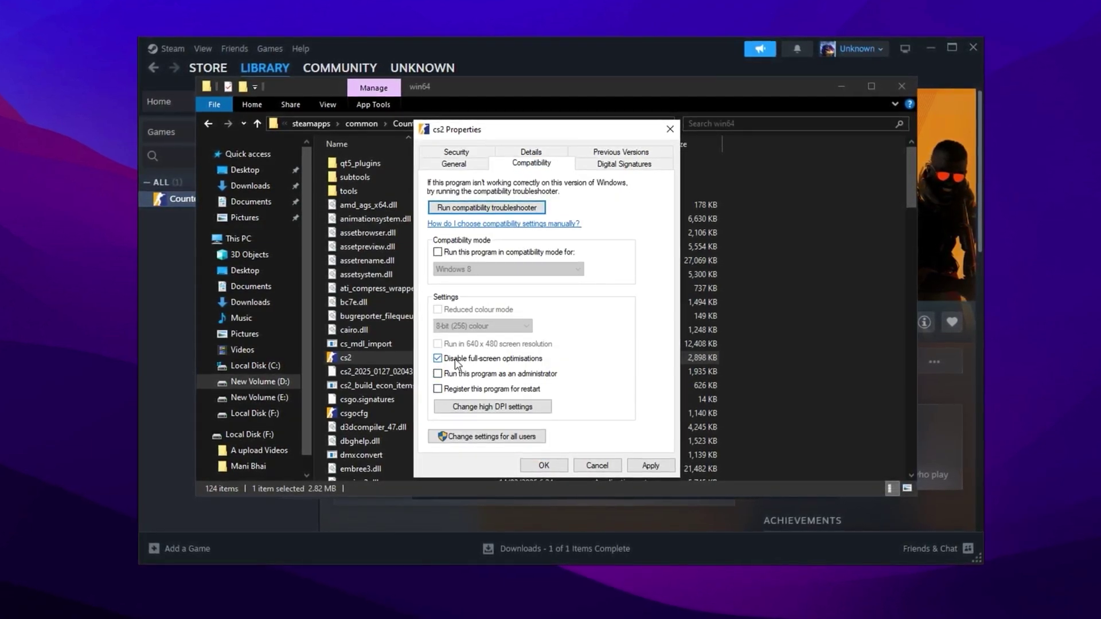
Step: Override cs2's high DPI scaling behaviour with scaling performed by Application, apply the compatibility changes, and close the folder
click(477, 408)
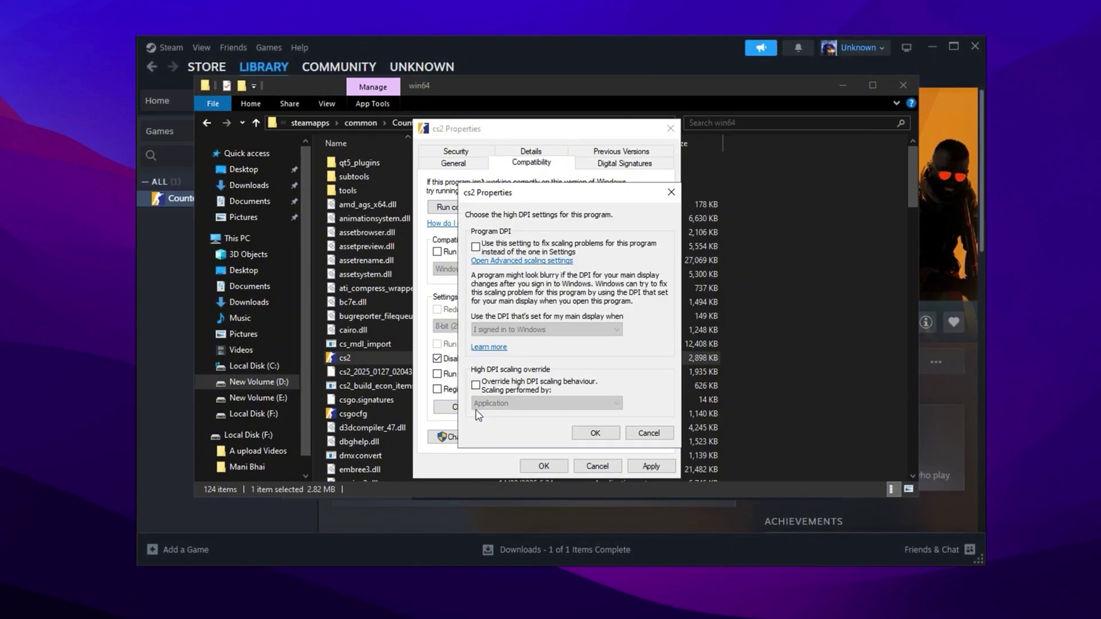
click(497, 385)
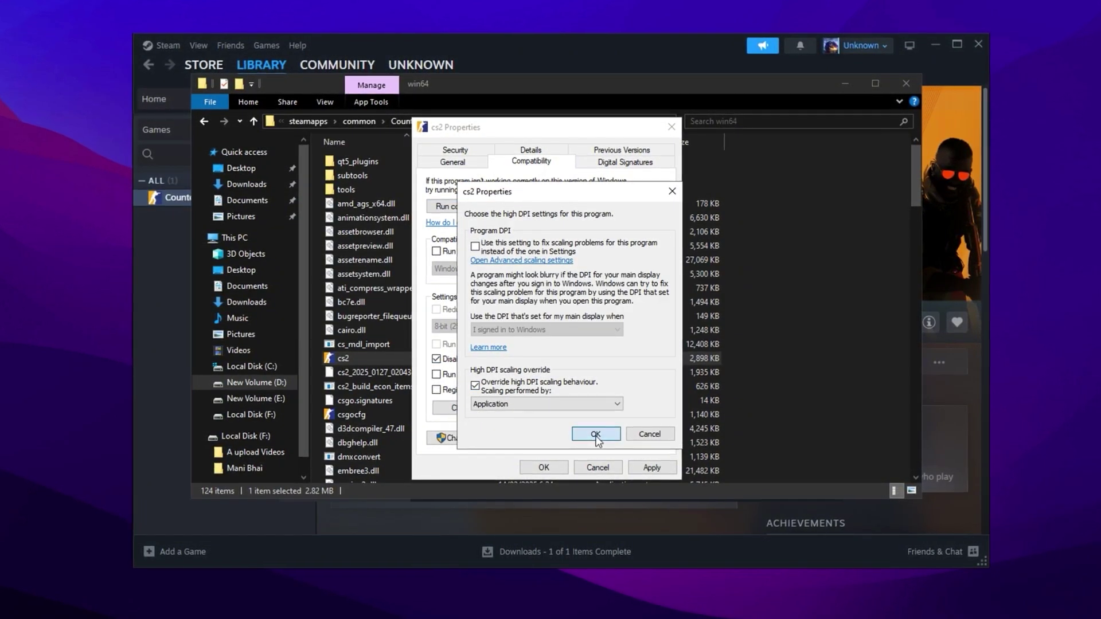
click(595, 434)
click(649, 468)
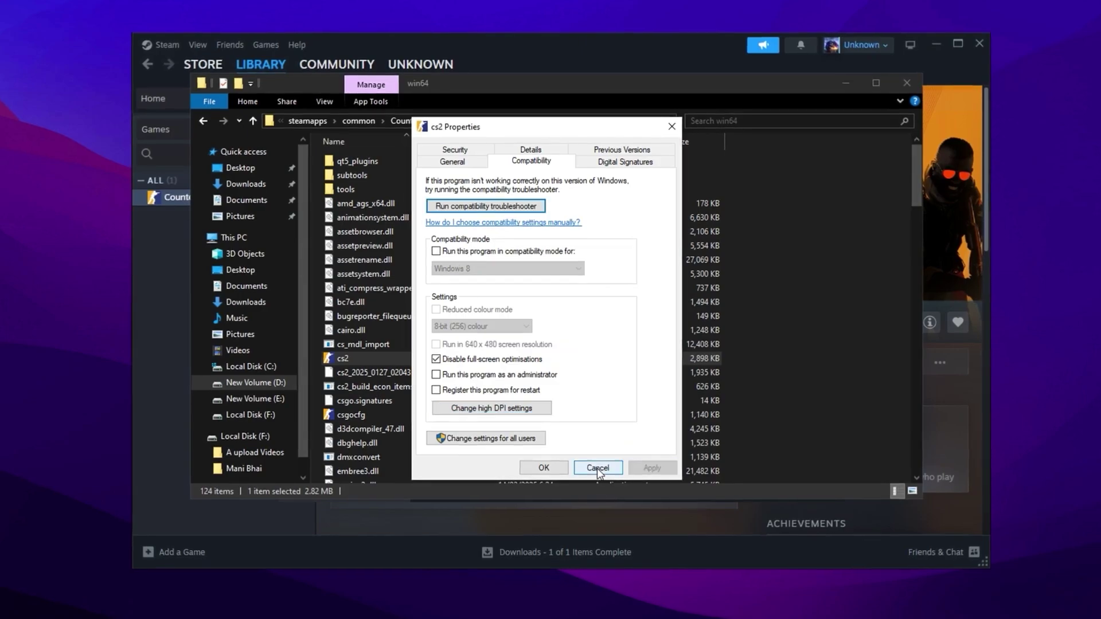
click(543, 468)
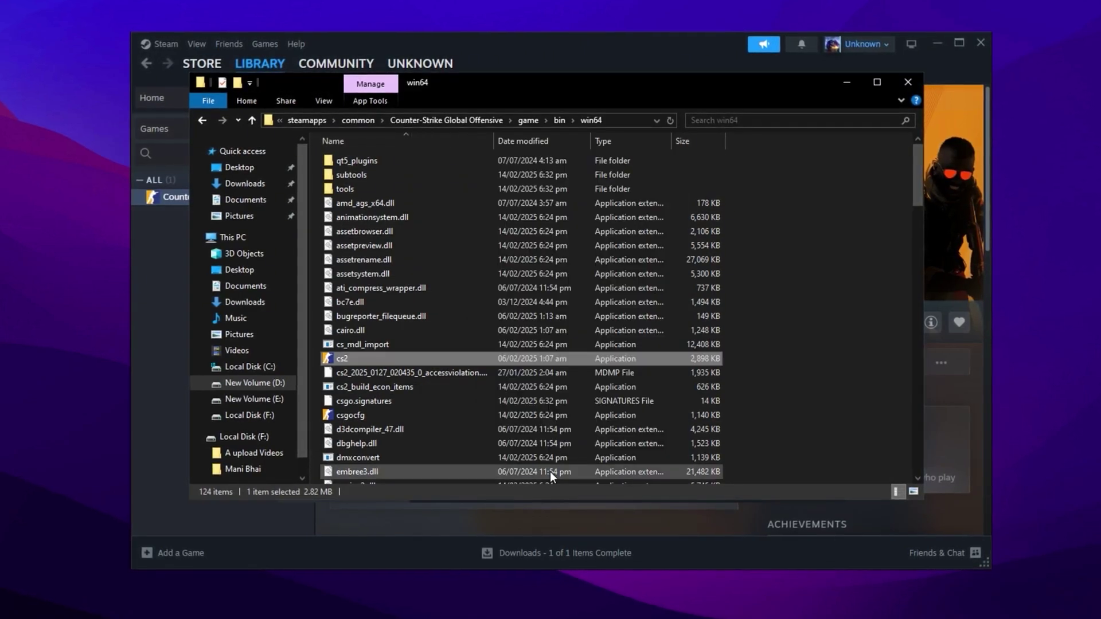
click(912, 84)
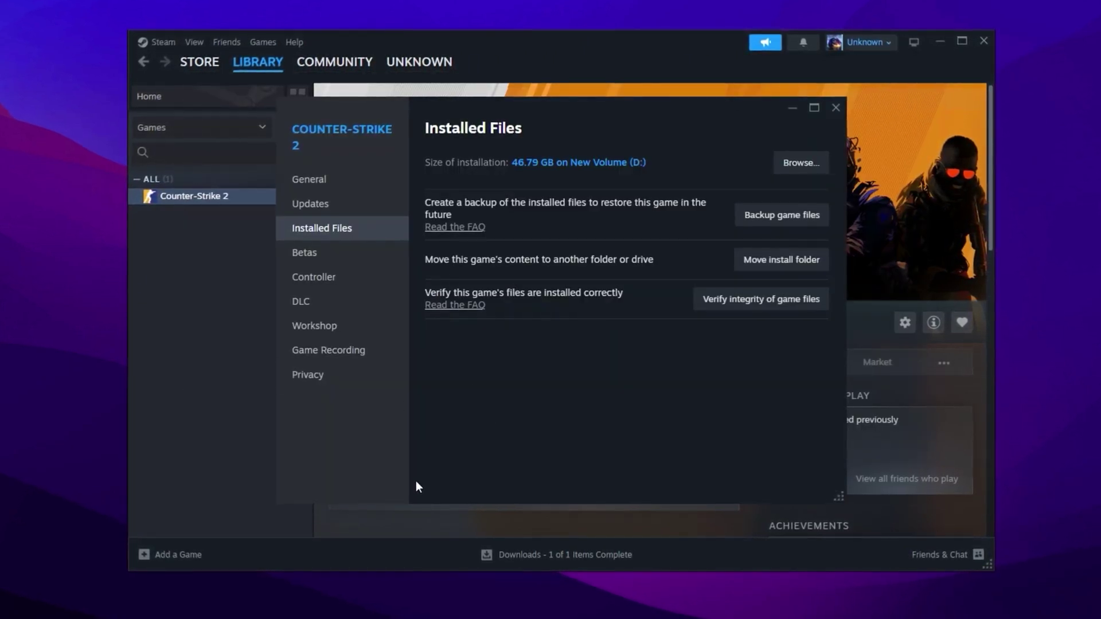
Step: Open the Steam settings and review the Friends & Chat, Interface and Library options
right_click(287, 618)
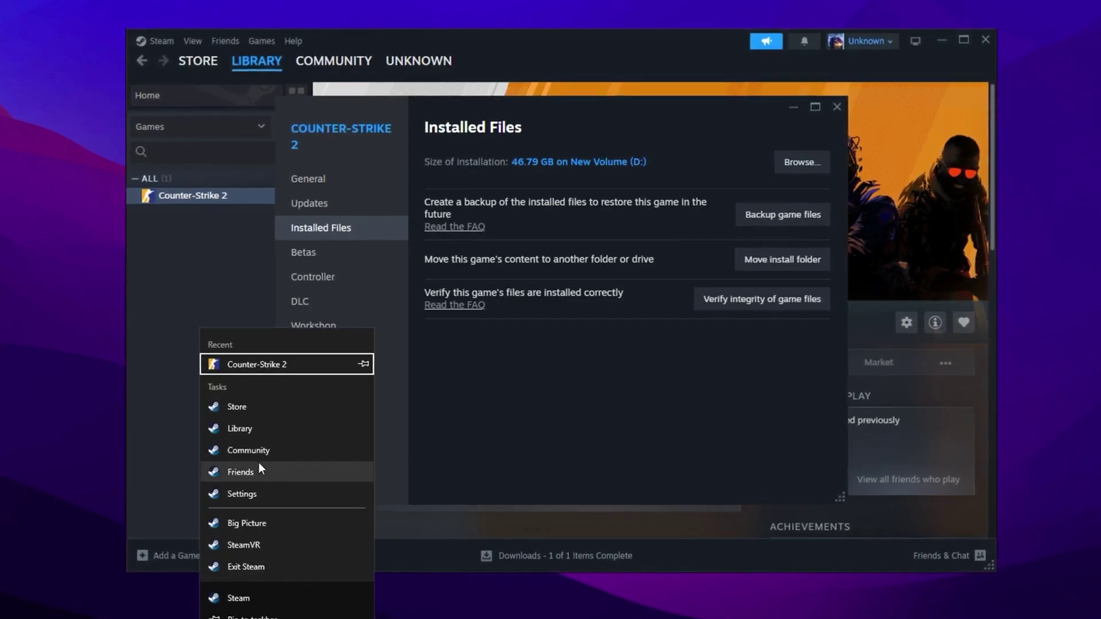
click(252, 498)
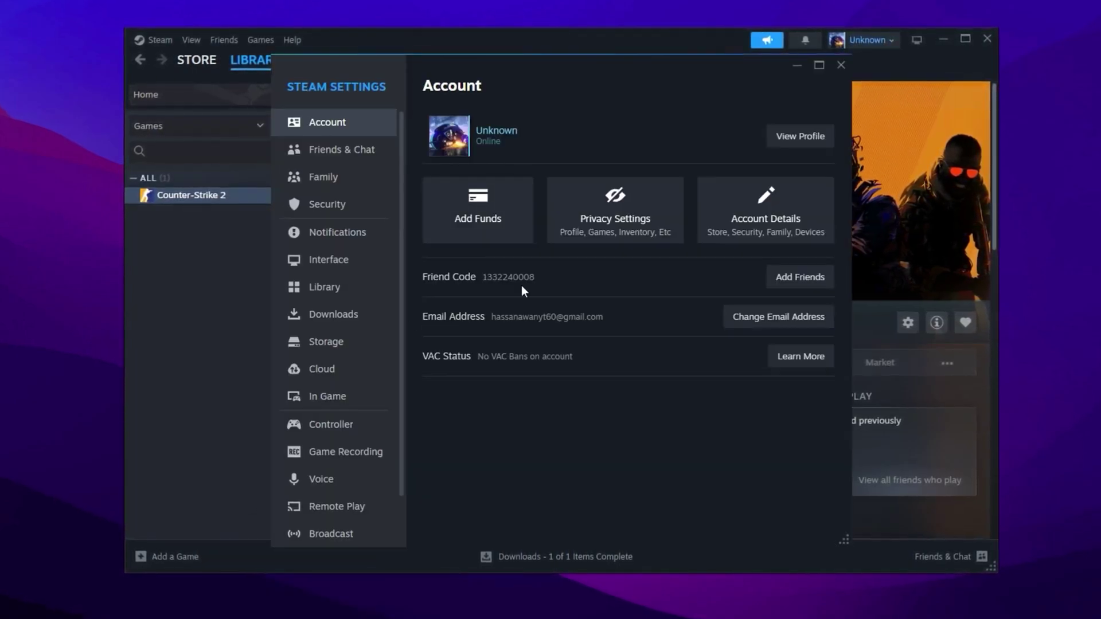
click(350, 150)
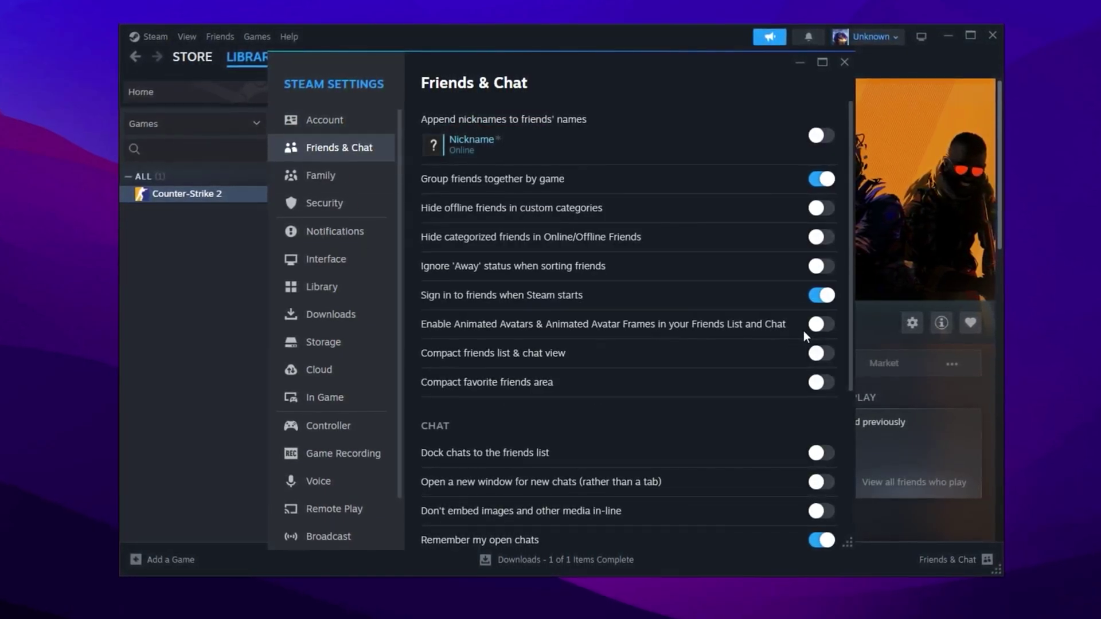
click(348, 259)
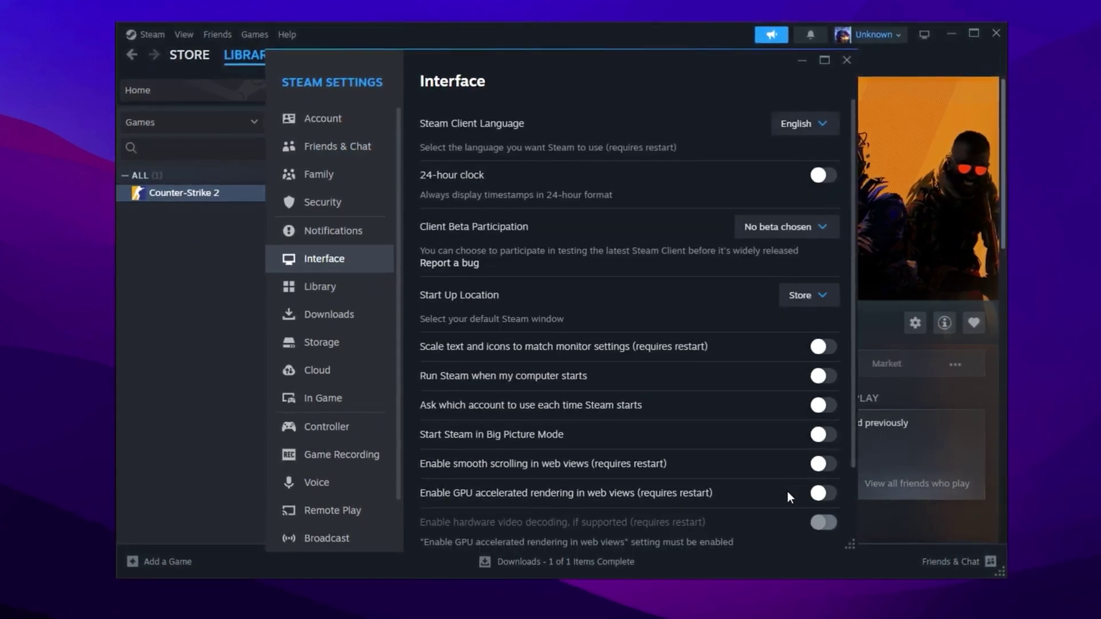
scroll(795, 497, down, 2)
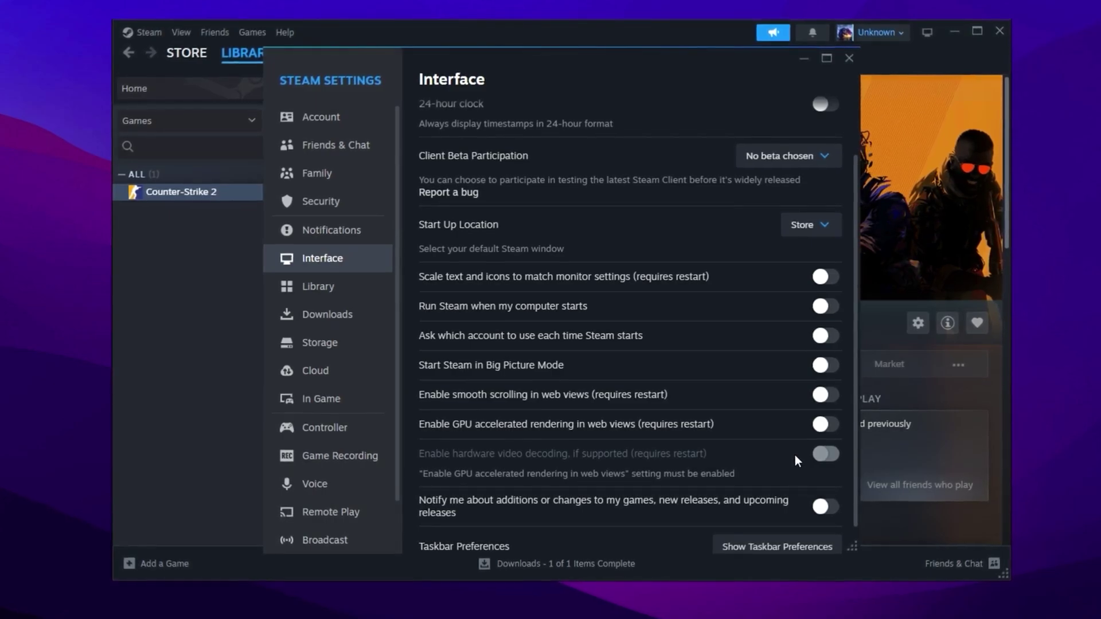
click(332, 290)
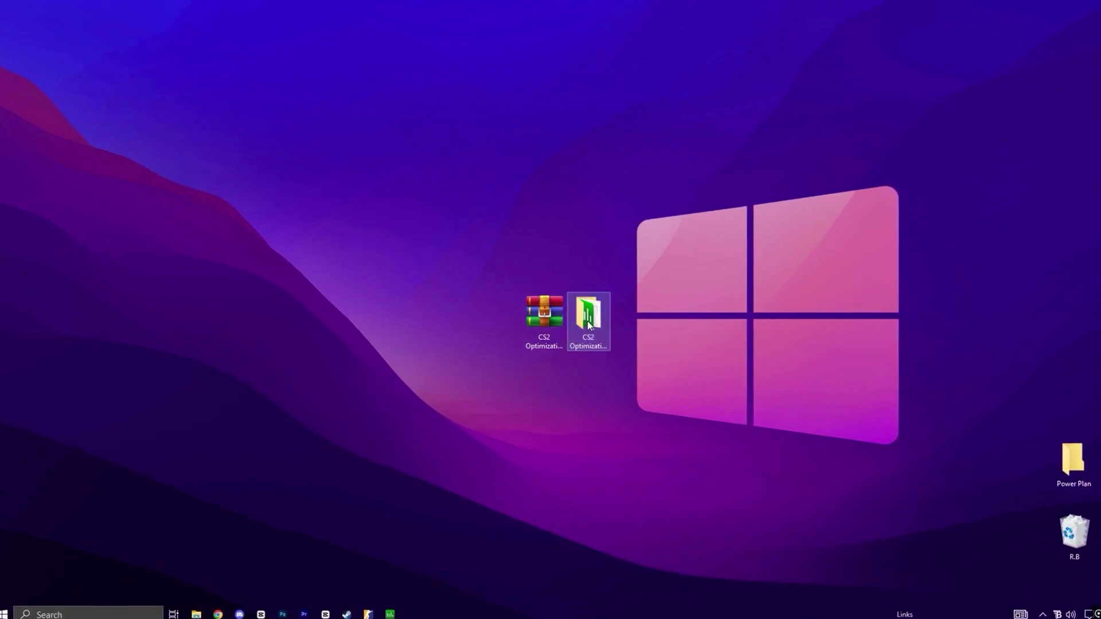
Step: Open the Windows Registry Optimization folder inside CS2 Optimization Pack and select all the registry files in it
double_click(588, 325)
click(405, 182)
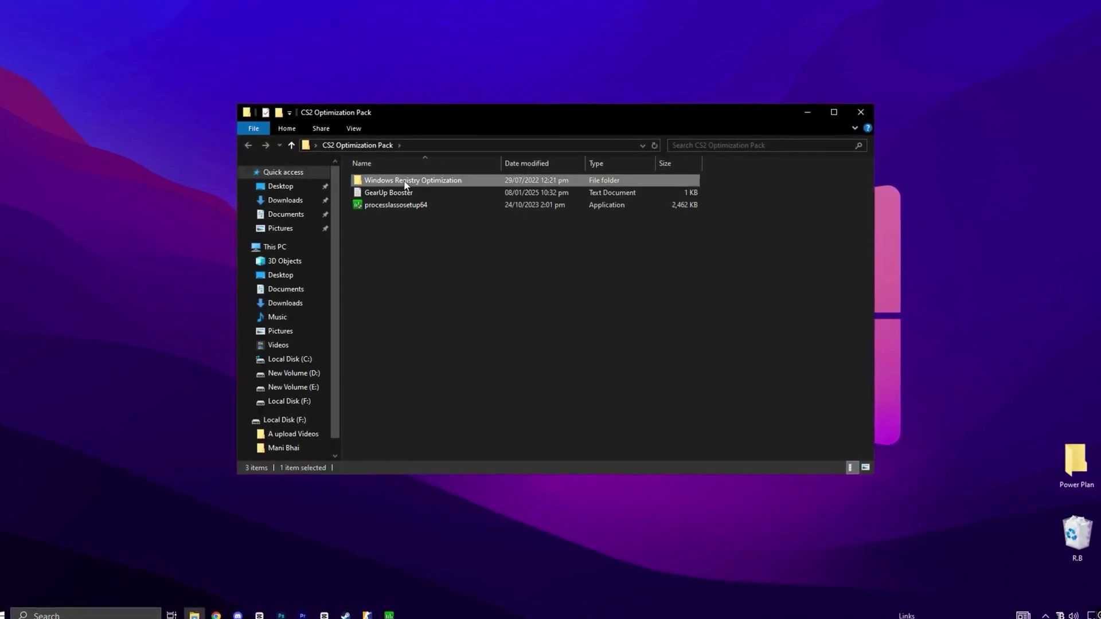
double_click(408, 184)
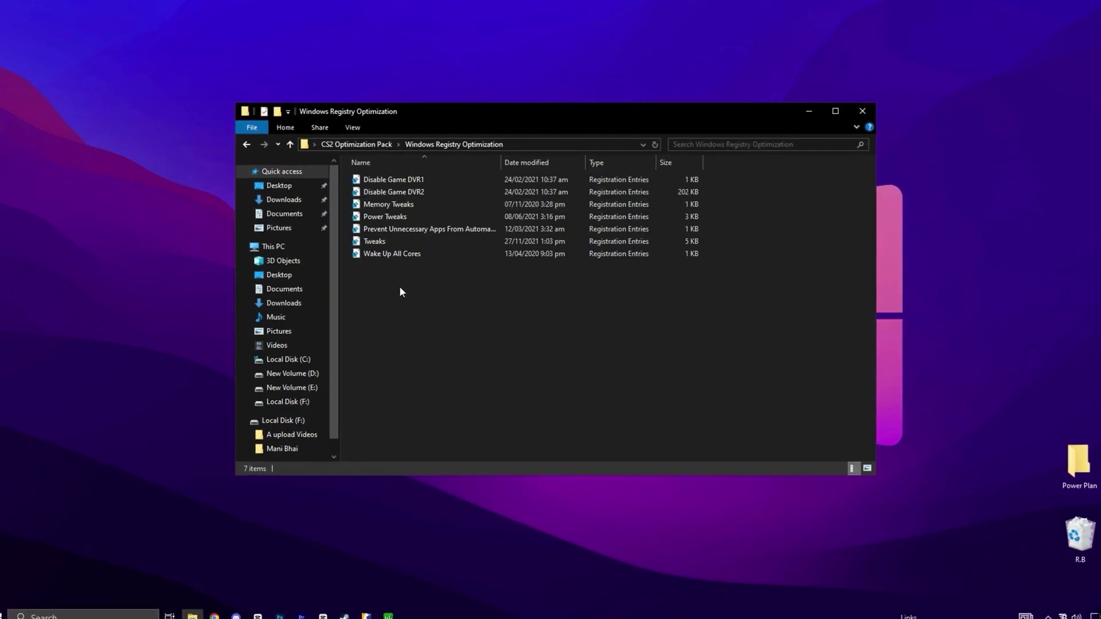
drag(401, 273, 434, 173)
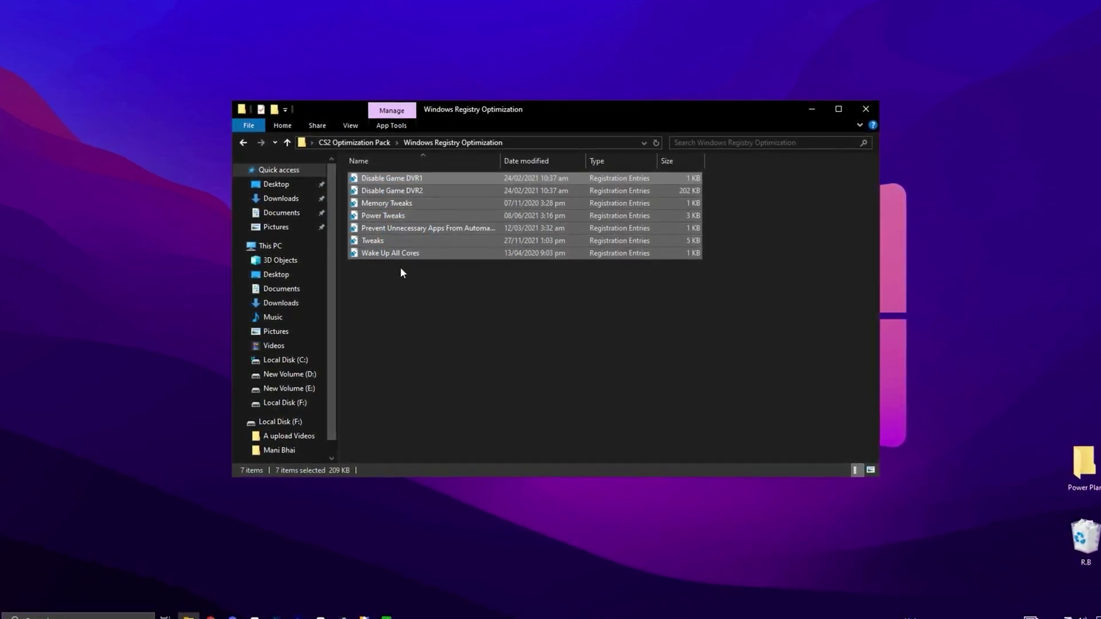
Step: Return to the CS2 Optimization Pack folder, choose processlassosetup64, and set cs2.exe's CPU priority to always High in Process Lasso
click(360, 143)
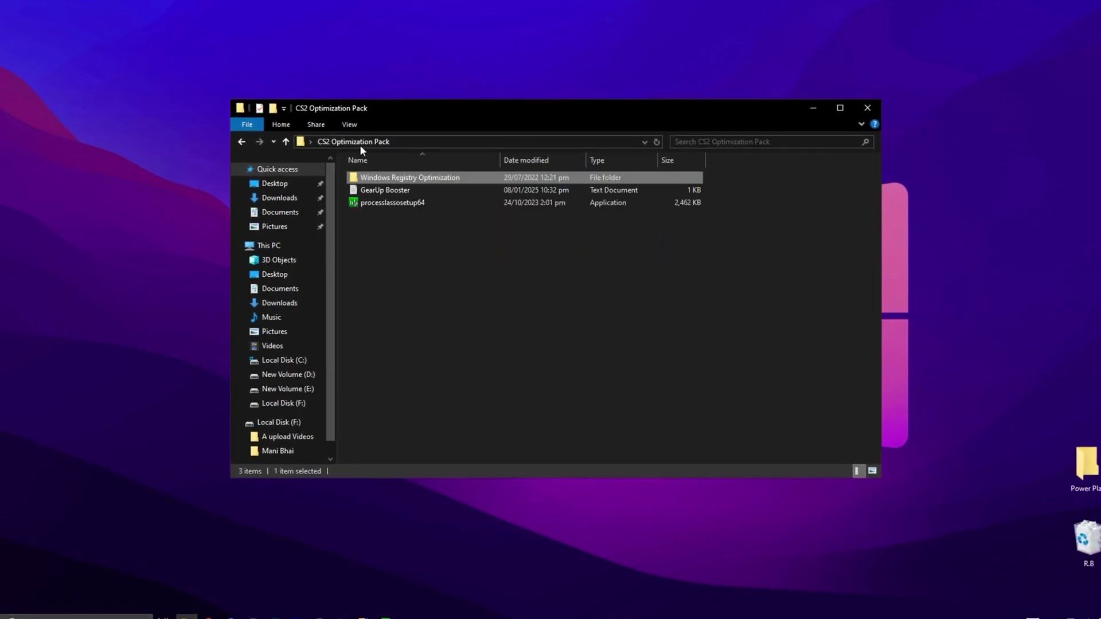
click(409, 202)
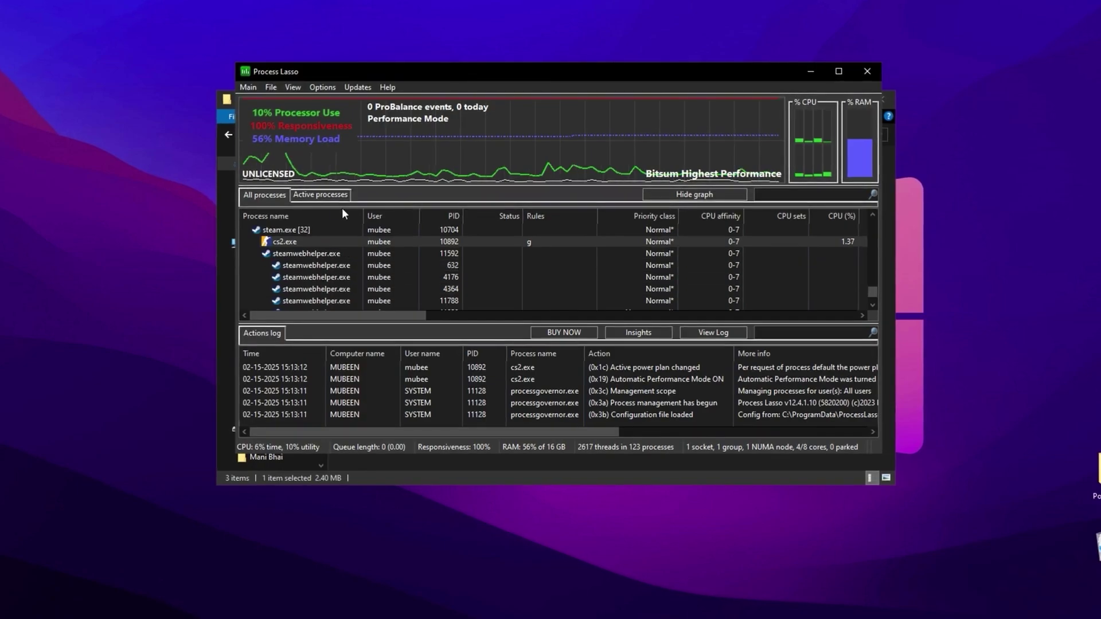
mouse_move(279, 246)
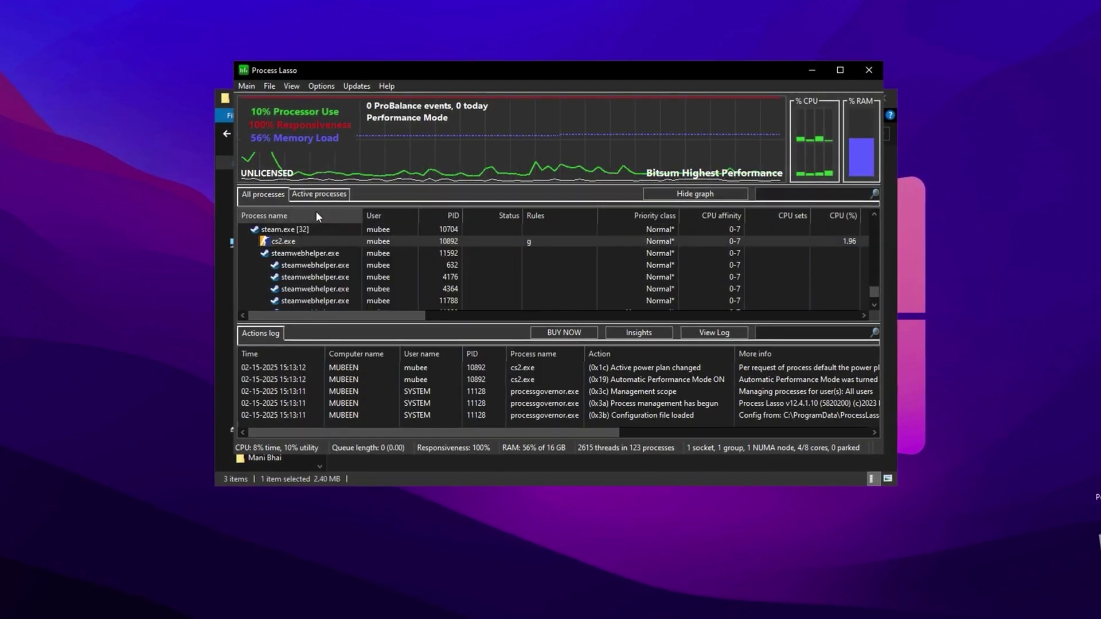
right_click(287, 239)
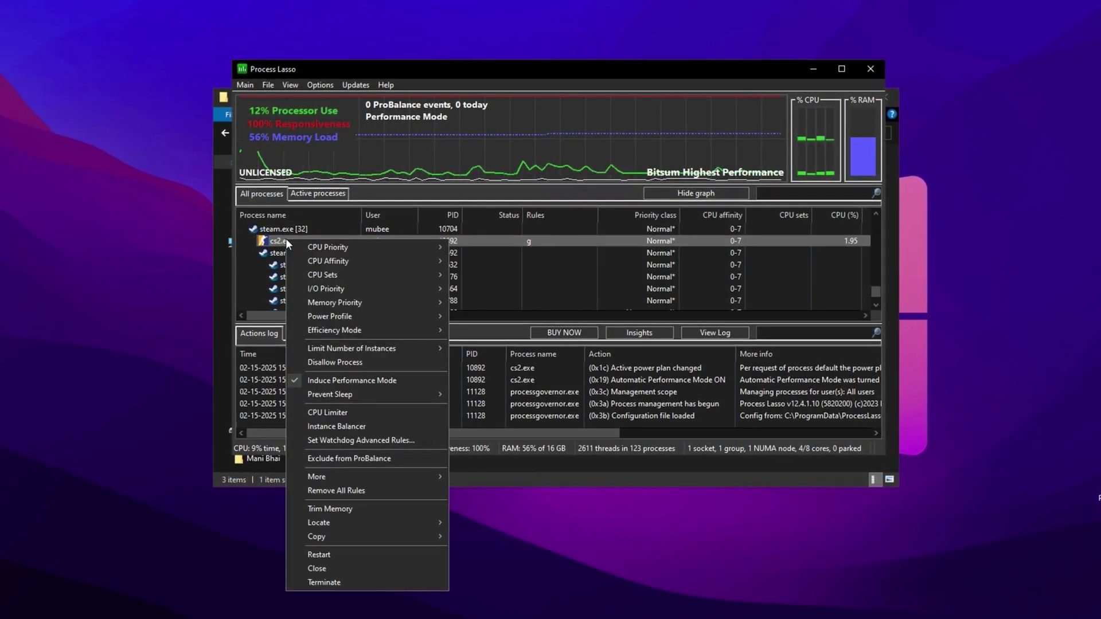
mouse_move(404, 253)
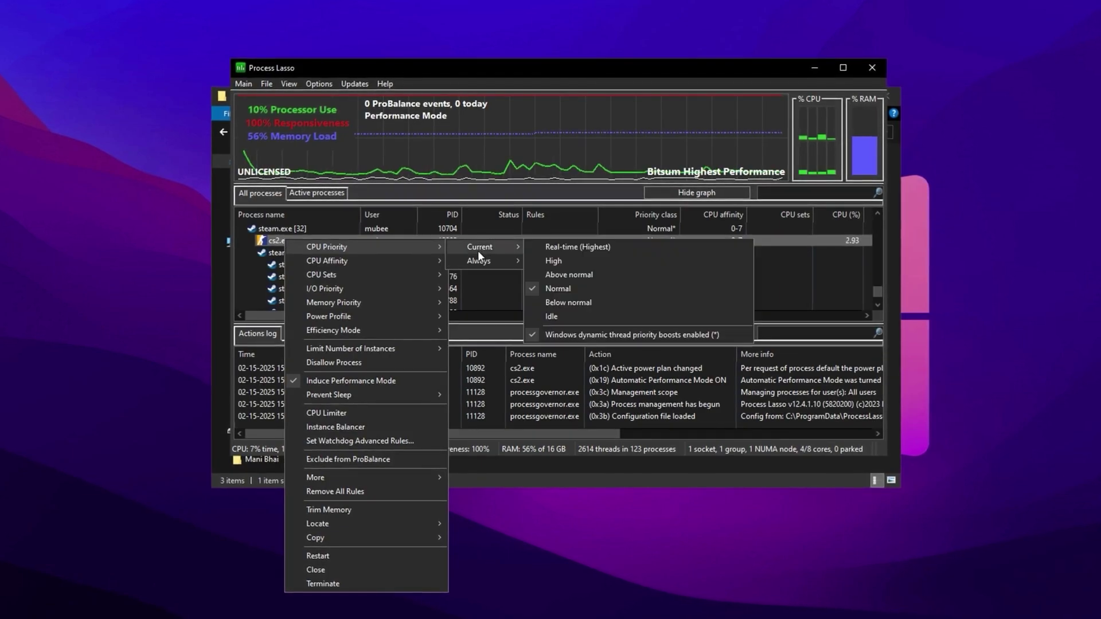
mouse_move(490, 259)
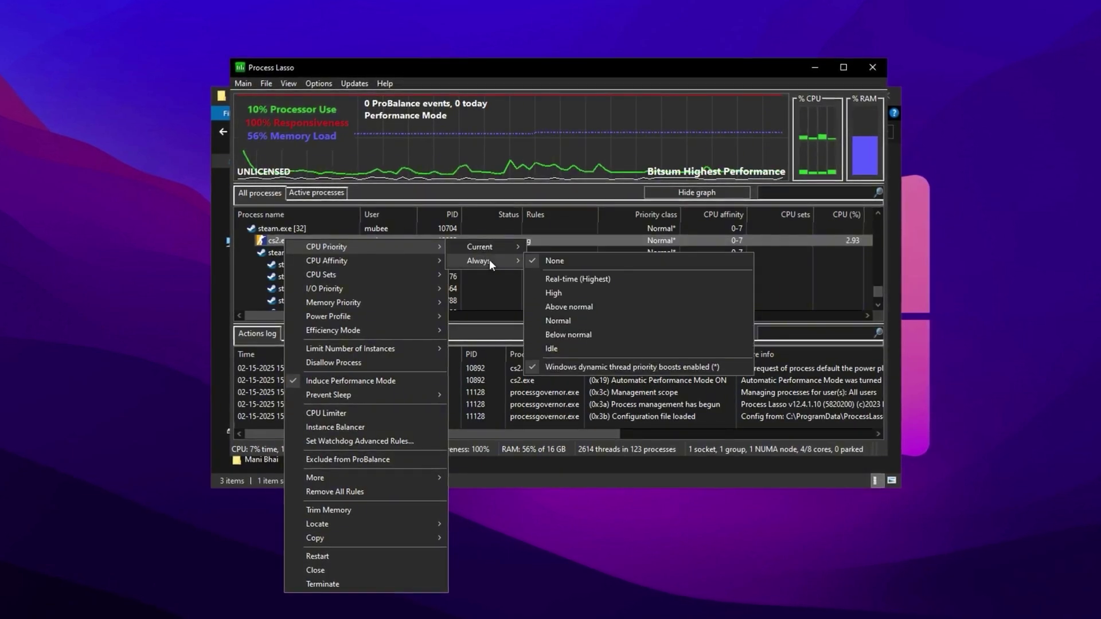
click(579, 293)
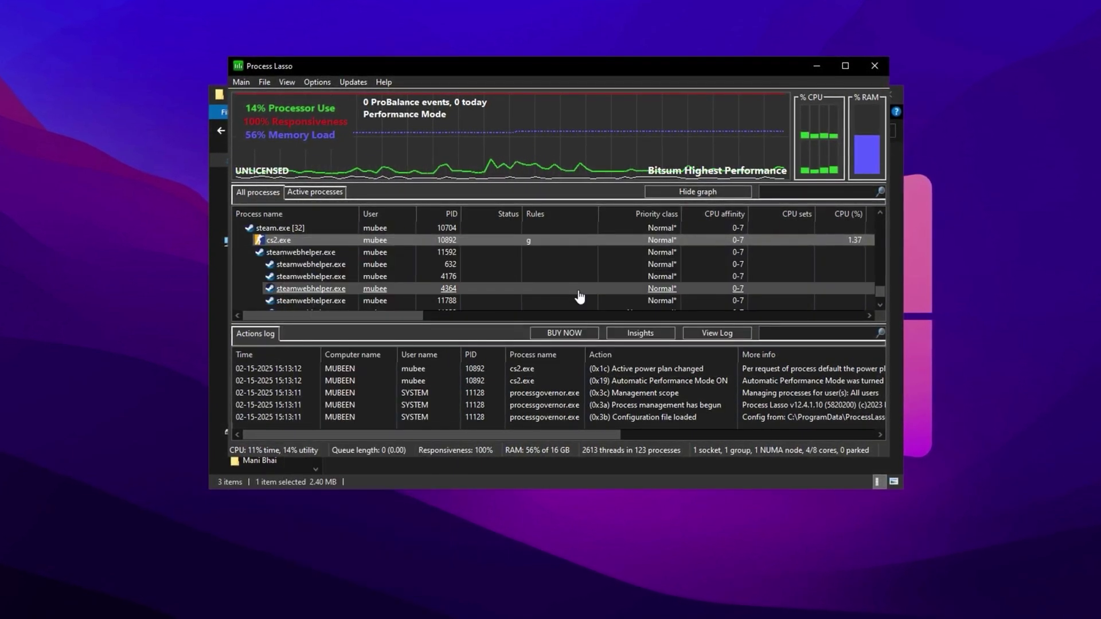
Step: Check the Always CPU affinity options of cs2.exe and set its power profile to Bitsum Highest Performance
right_click(291, 241)
mouse_move(346, 261)
mouse_move(491, 280)
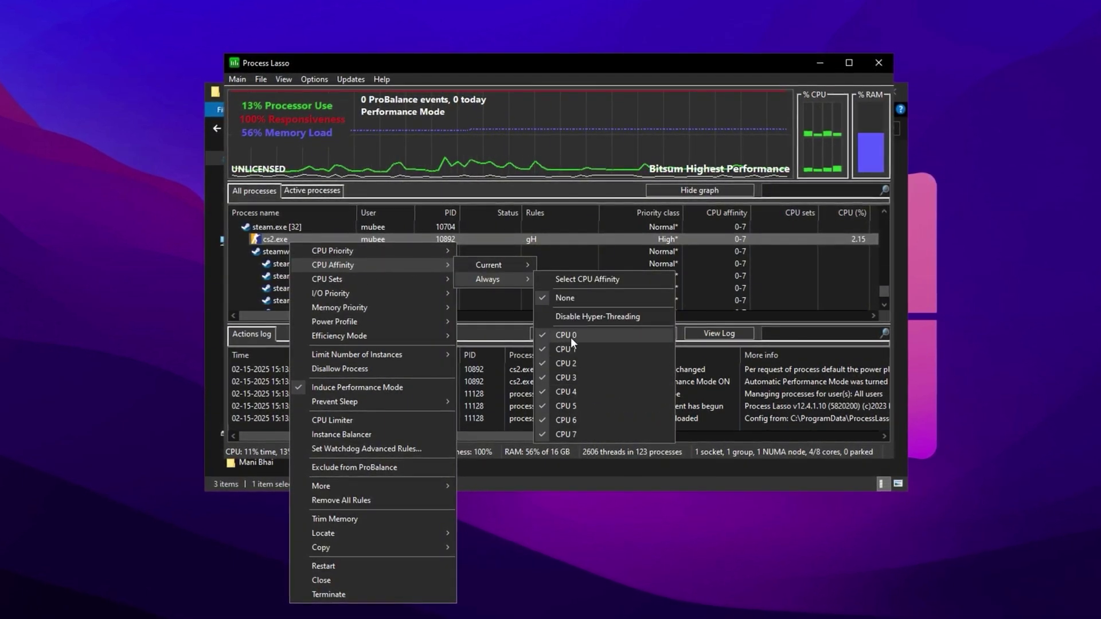
mouse_move(364, 307)
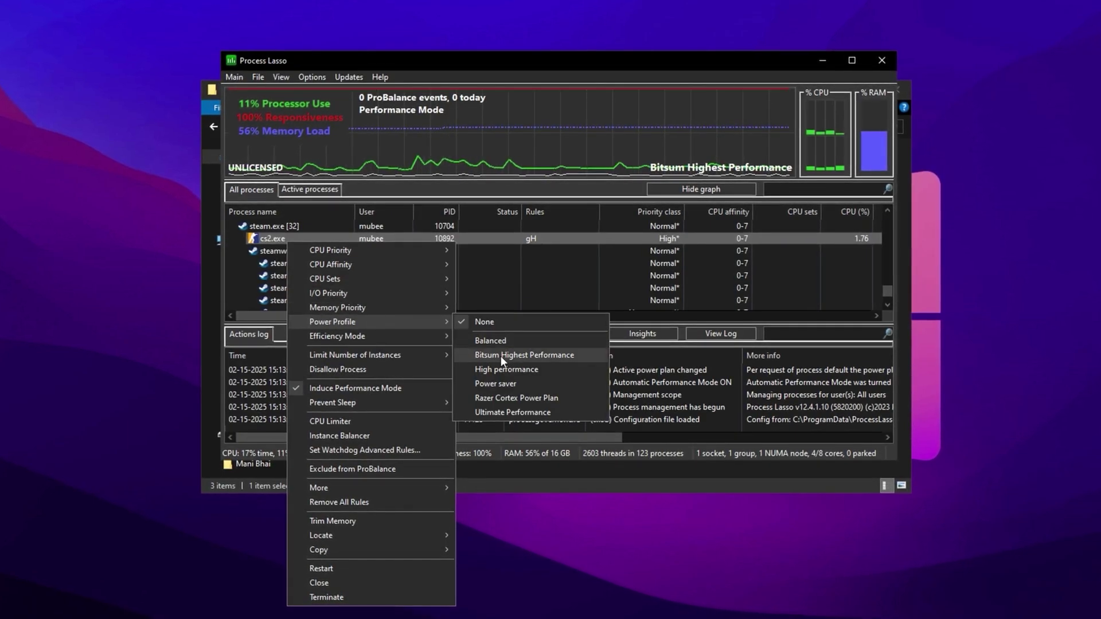
click(501, 356)
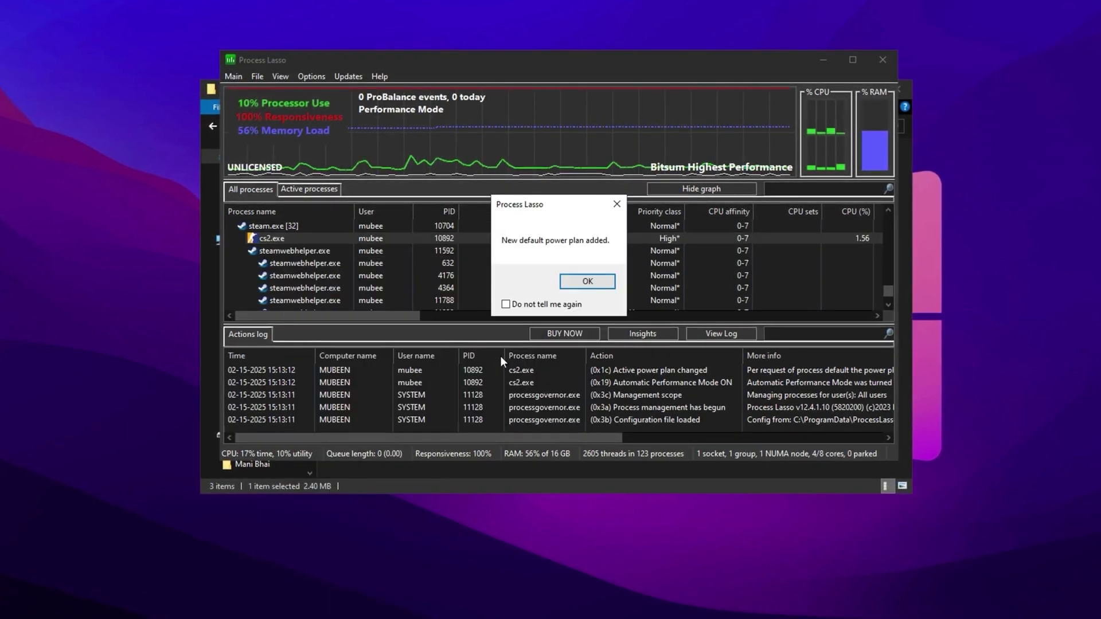
click(578, 285)
Step: Exclude cs2.exe from ProBalance and disable IdleSaver for it
right_click(276, 240)
mouse_move(380, 340)
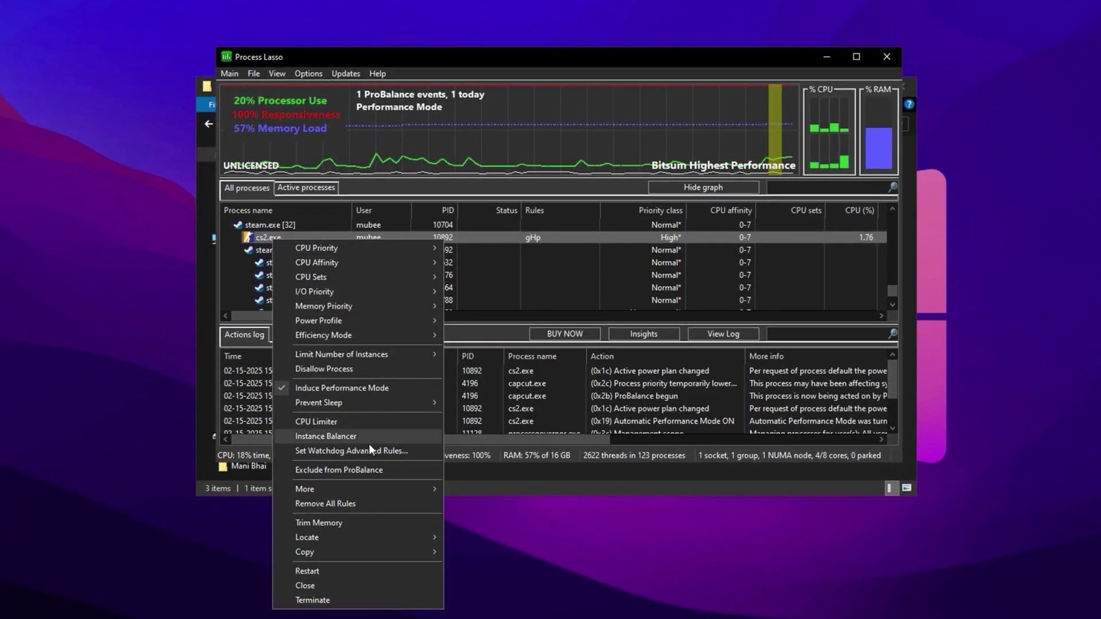
click(350, 472)
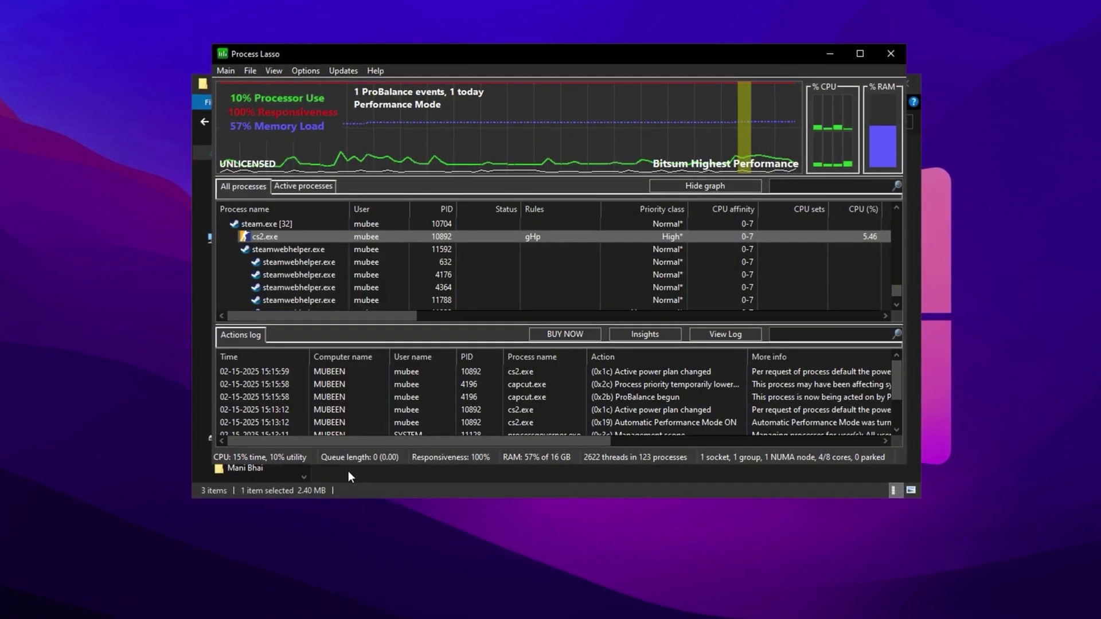
right_click(263, 240)
mouse_move(362, 494)
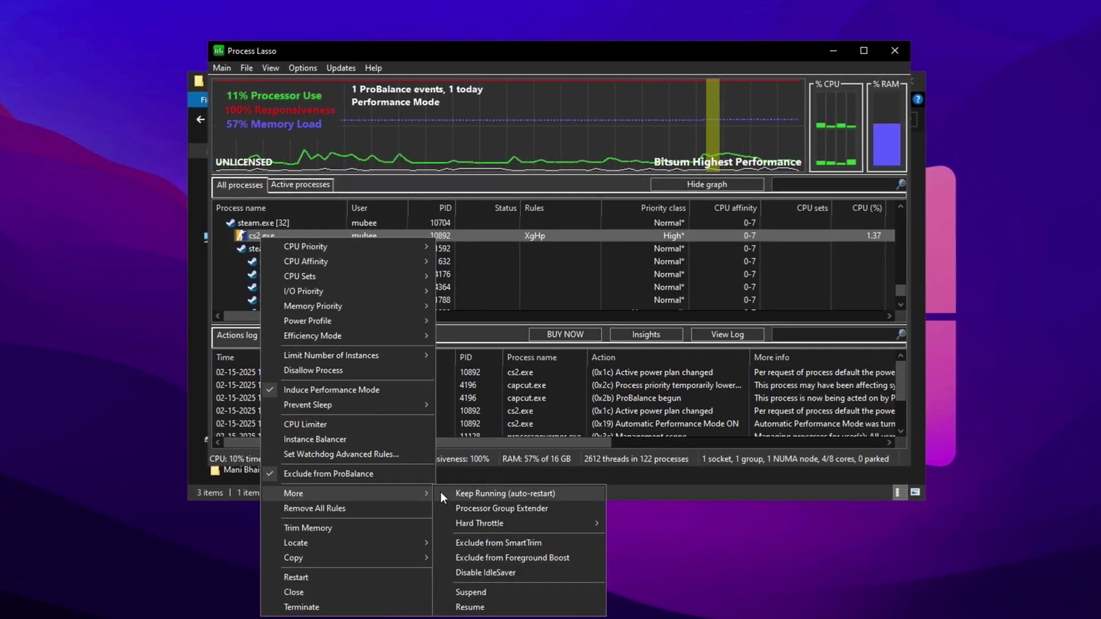
click(471, 574)
Step: Set the Always hard throttle rule of cs2.exe to No throttle
scroll(381, 307, down, 1)
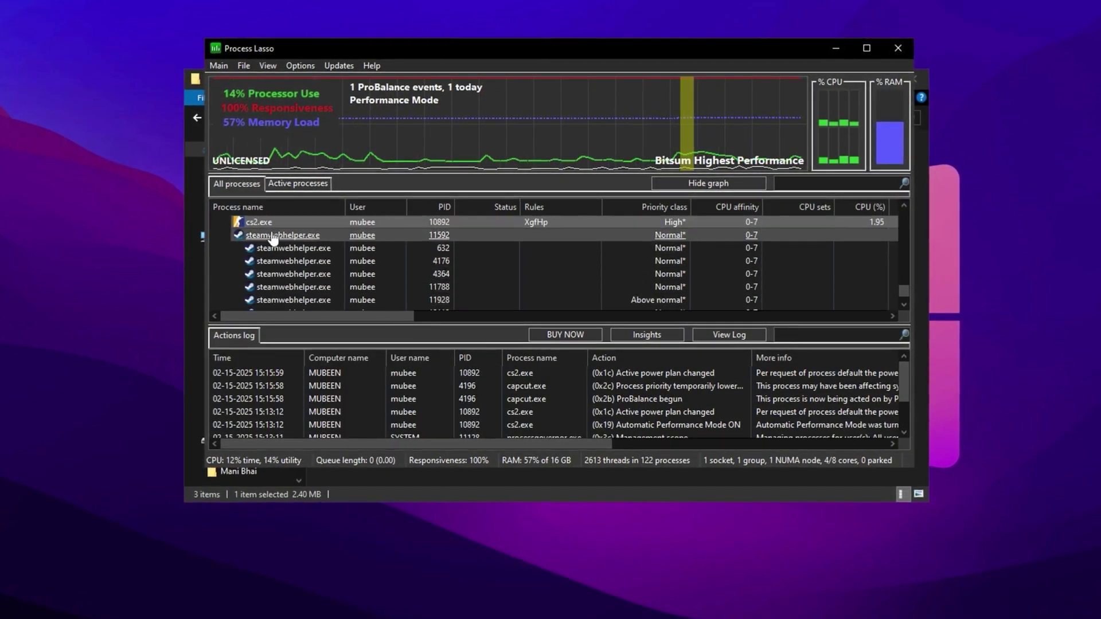
right_click(247, 223)
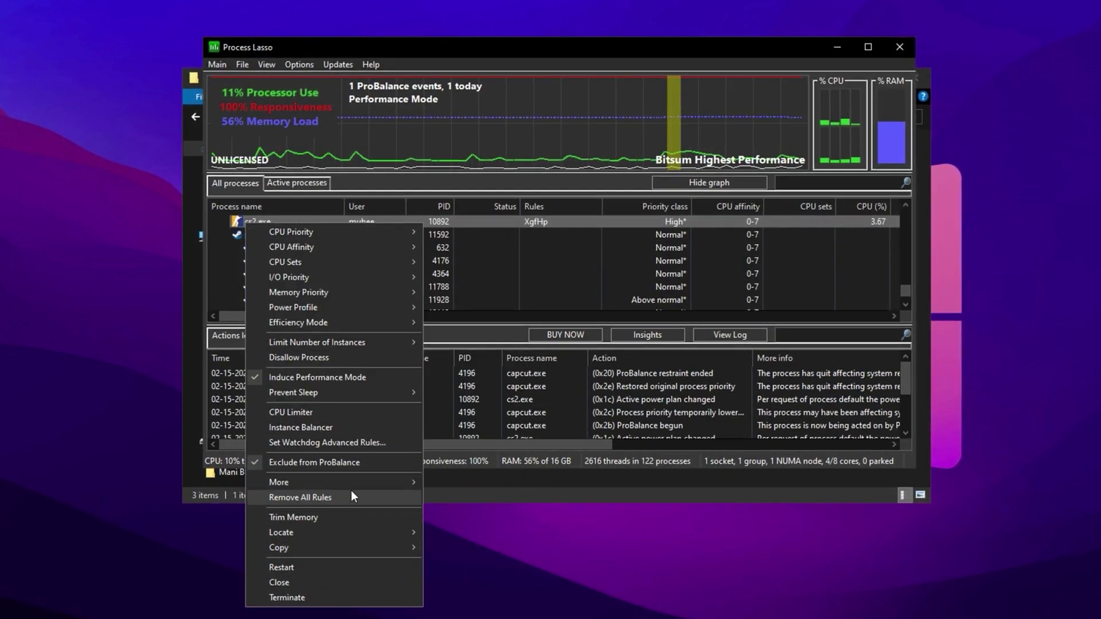
mouse_move(349, 483)
mouse_move(467, 513)
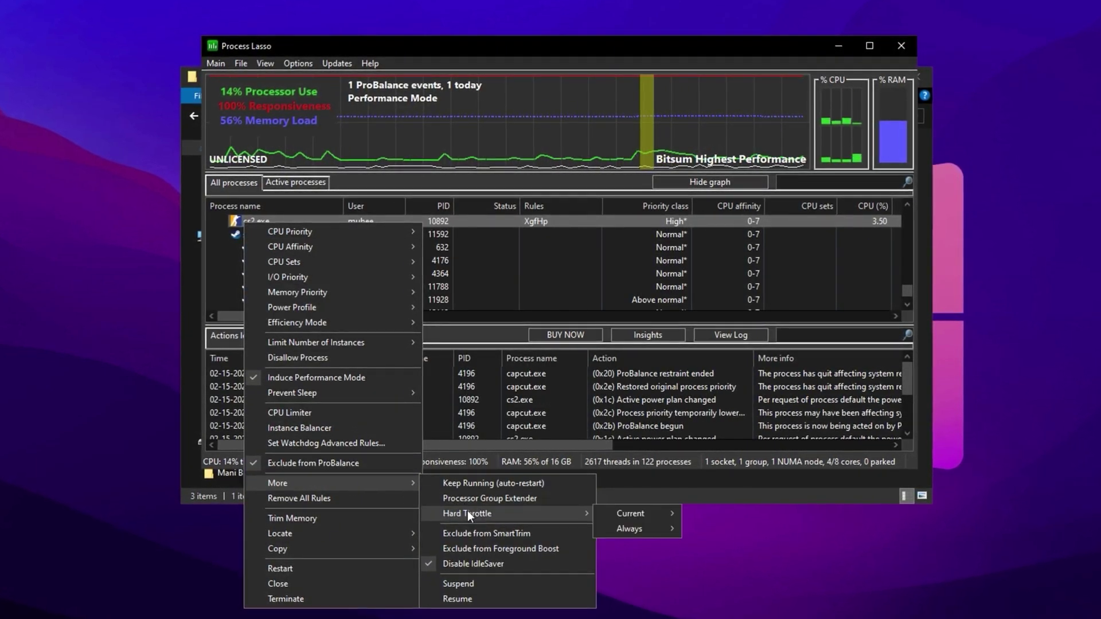
mouse_move(633, 529)
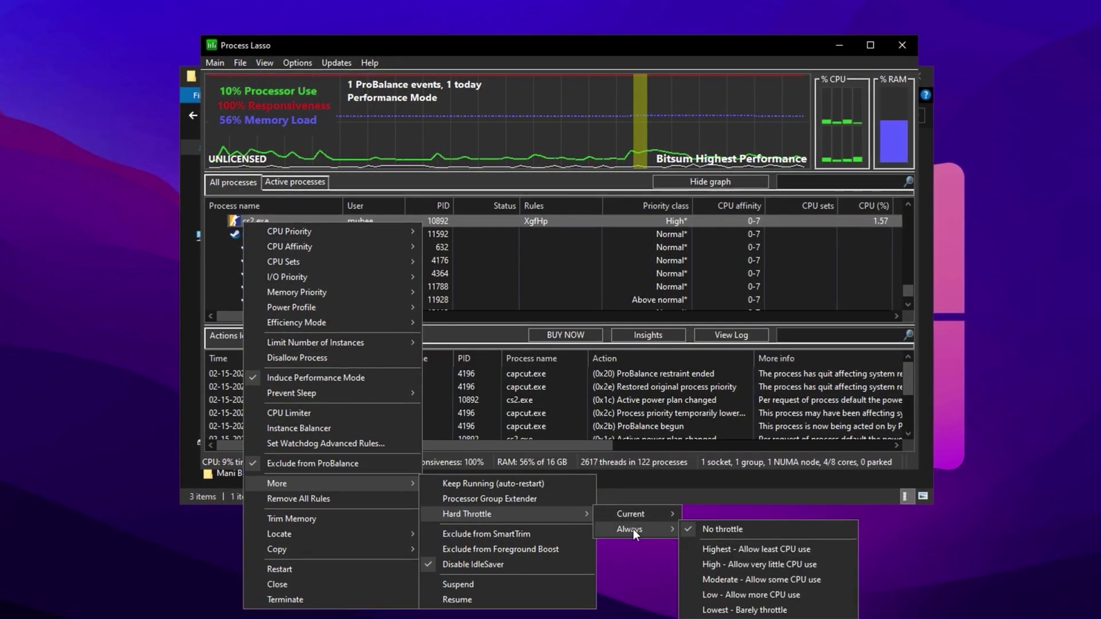
click(725, 532)
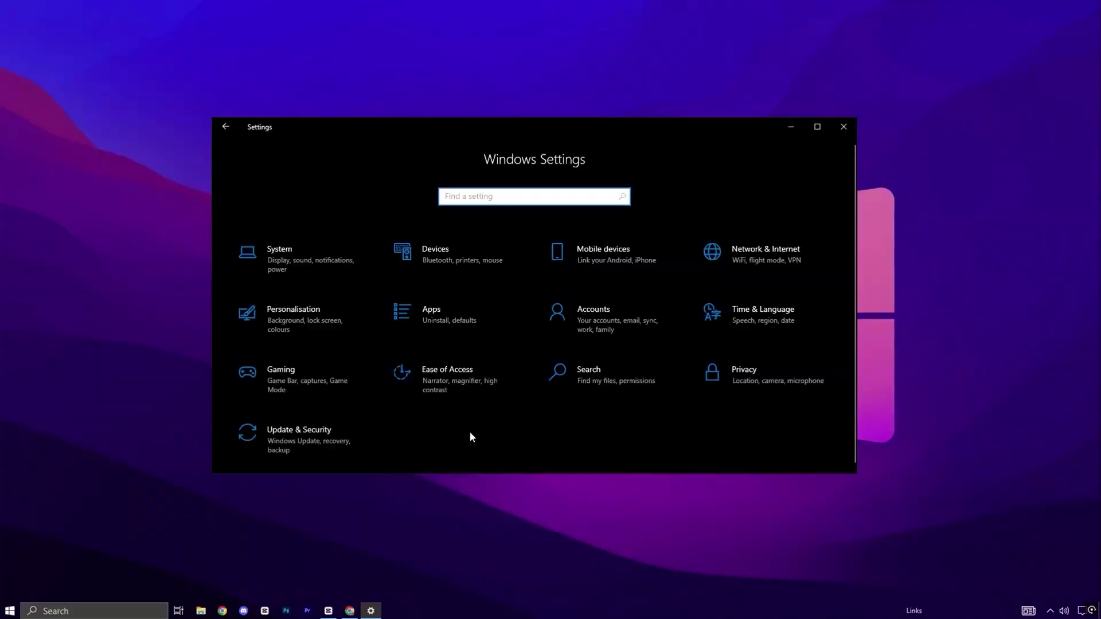
Step: In Windows Settings, view the Storage Sense configuration under System storage and check the Remote Desktop settings
click(319, 270)
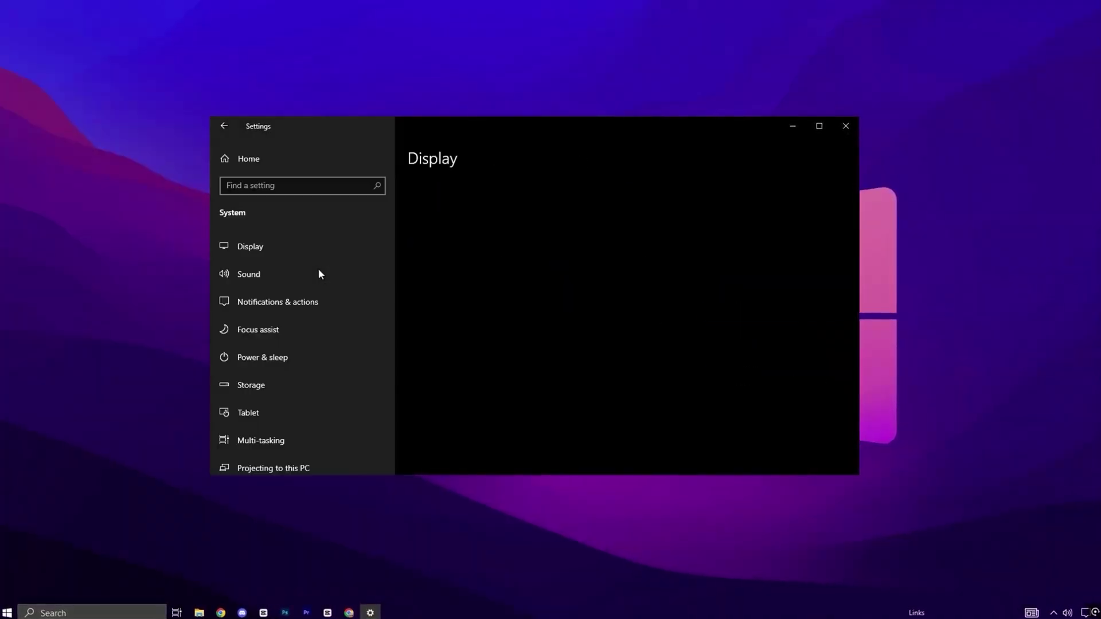
click(294, 389)
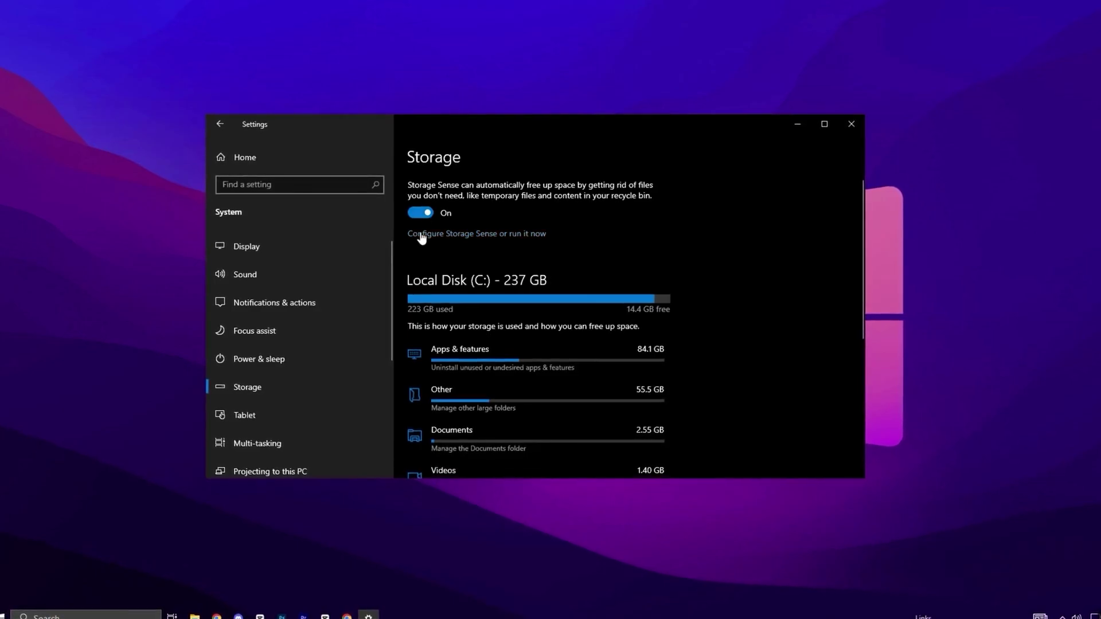
click(447, 234)
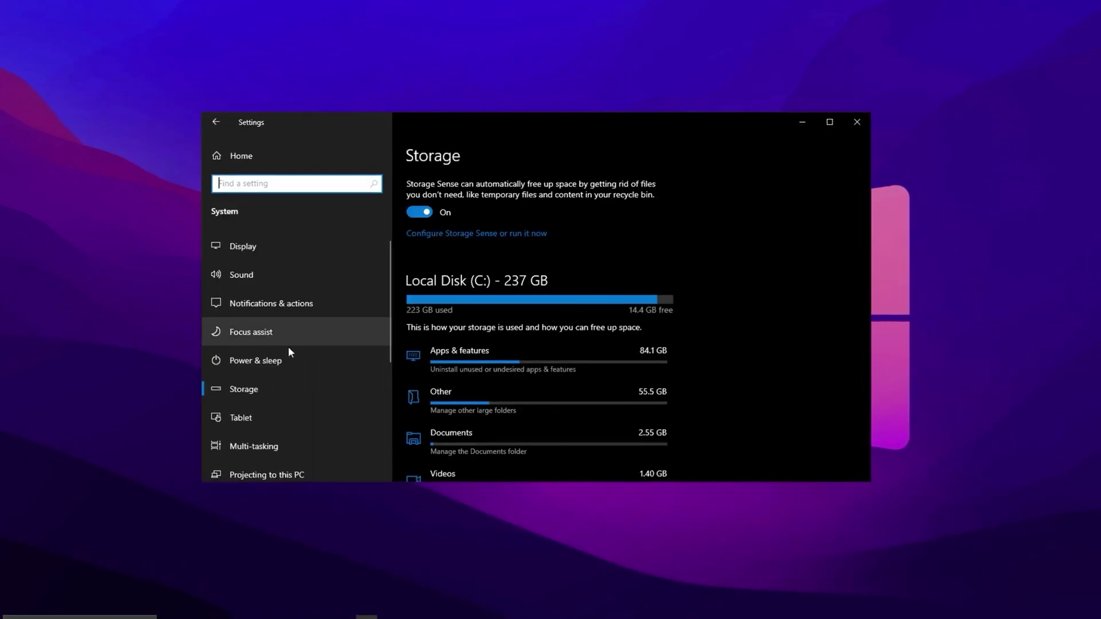
scroll(292, 357, down, 5)
click(294, 365)
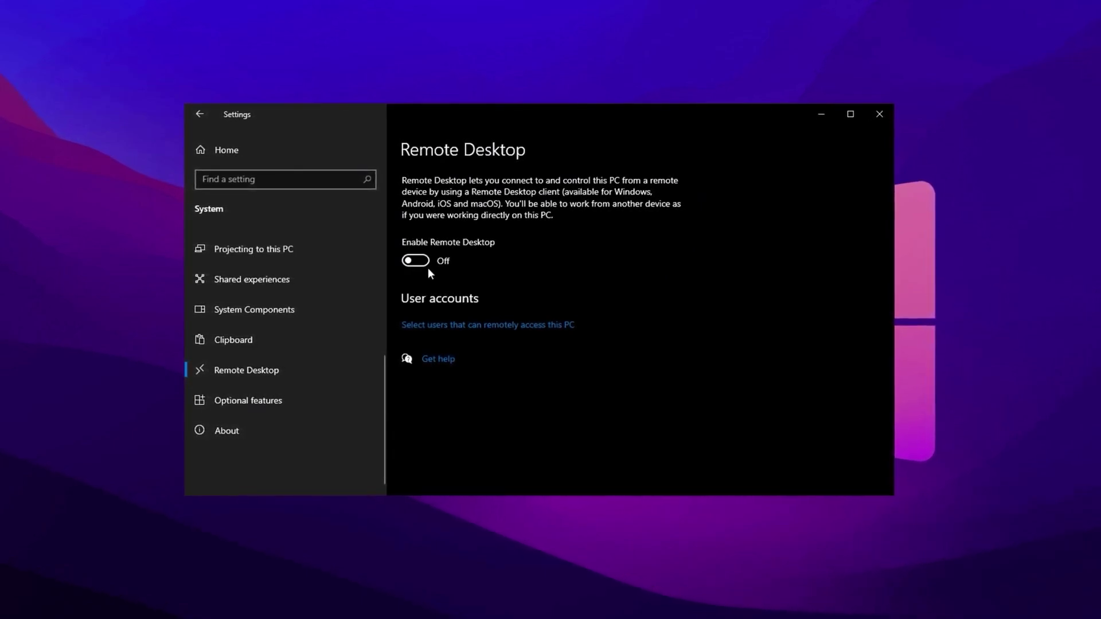
Step: Open the Performance Options dialog from the advanced system settings on the About page
click(264, 432)
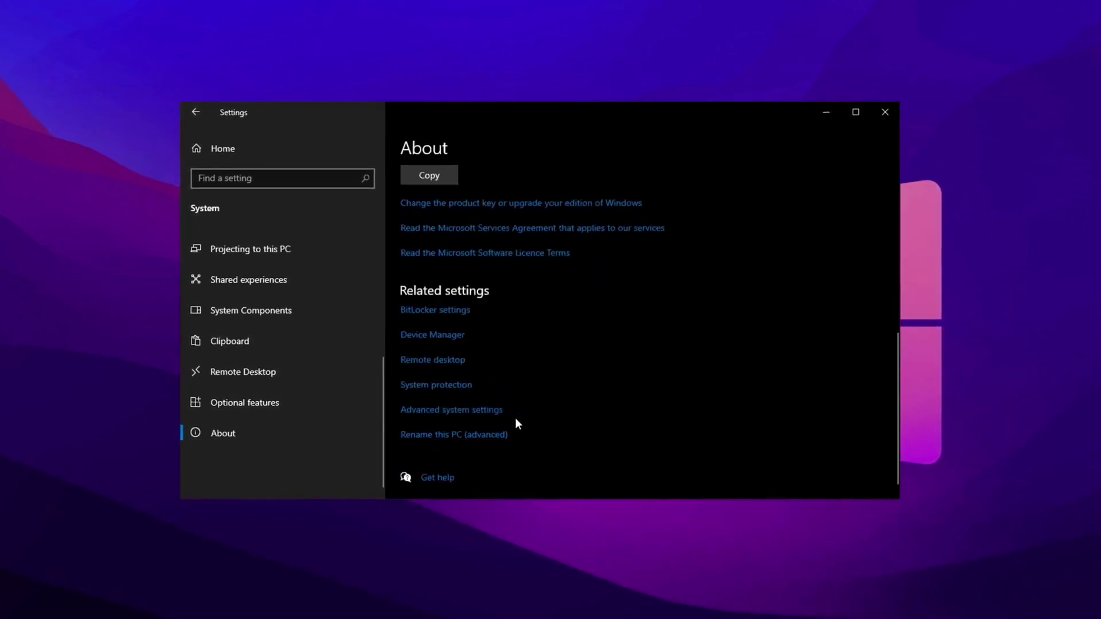
click(464, 411)
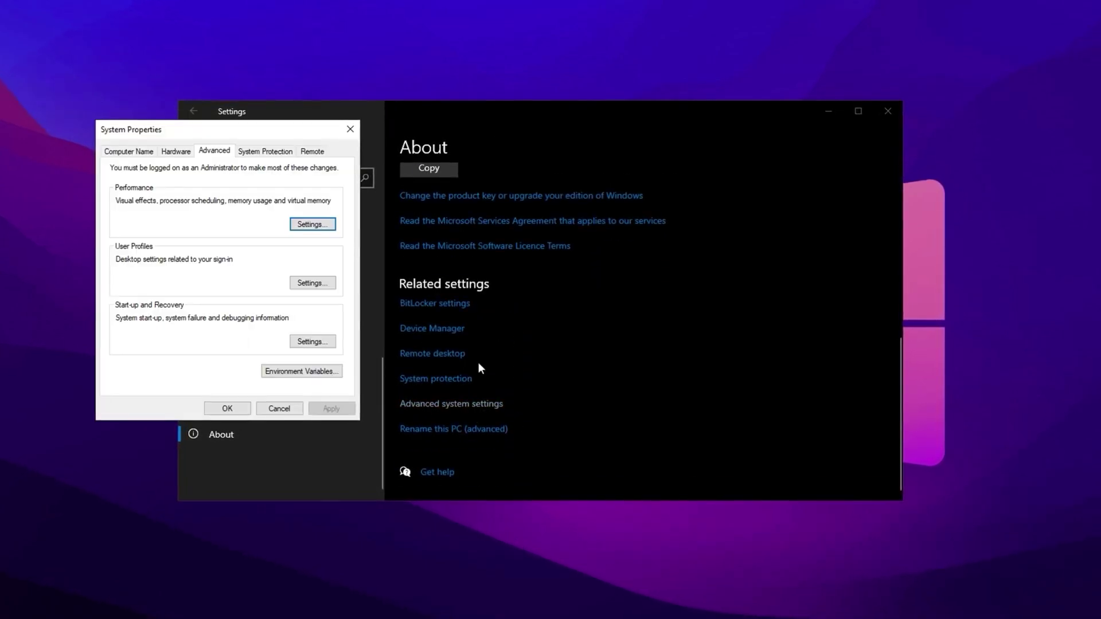
drag(252, 131, 505, 144)
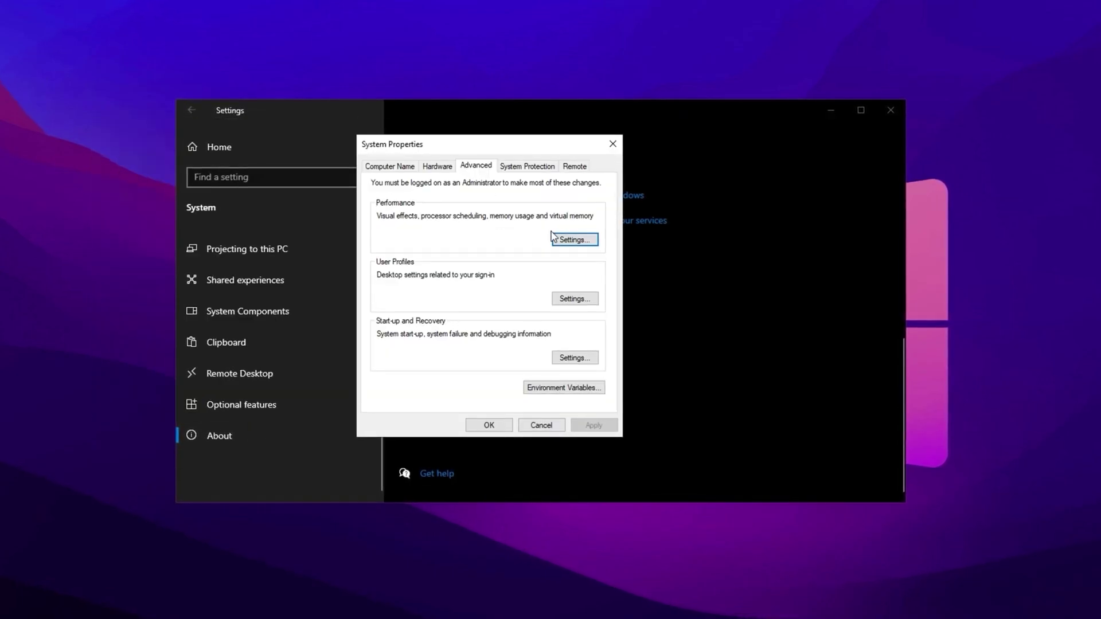
click(575, 239)
drag(530, 199, 533, 120)
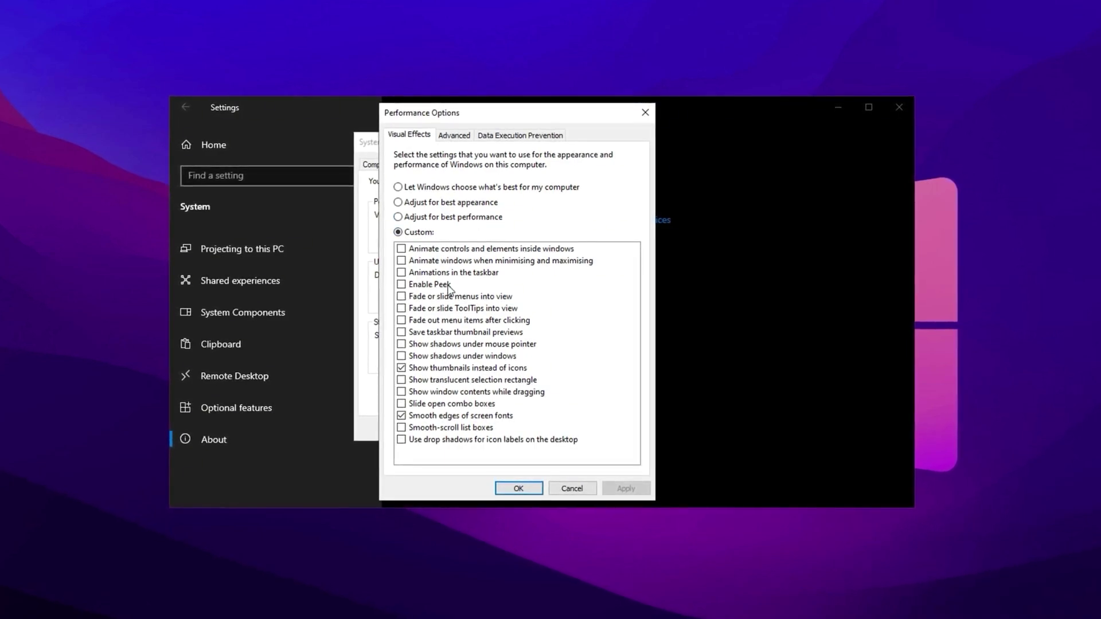
Step: Turn on Enable Peek and Show window contents while dragging in the custom visual effects, and view the advanced performance options
click(426, 286)
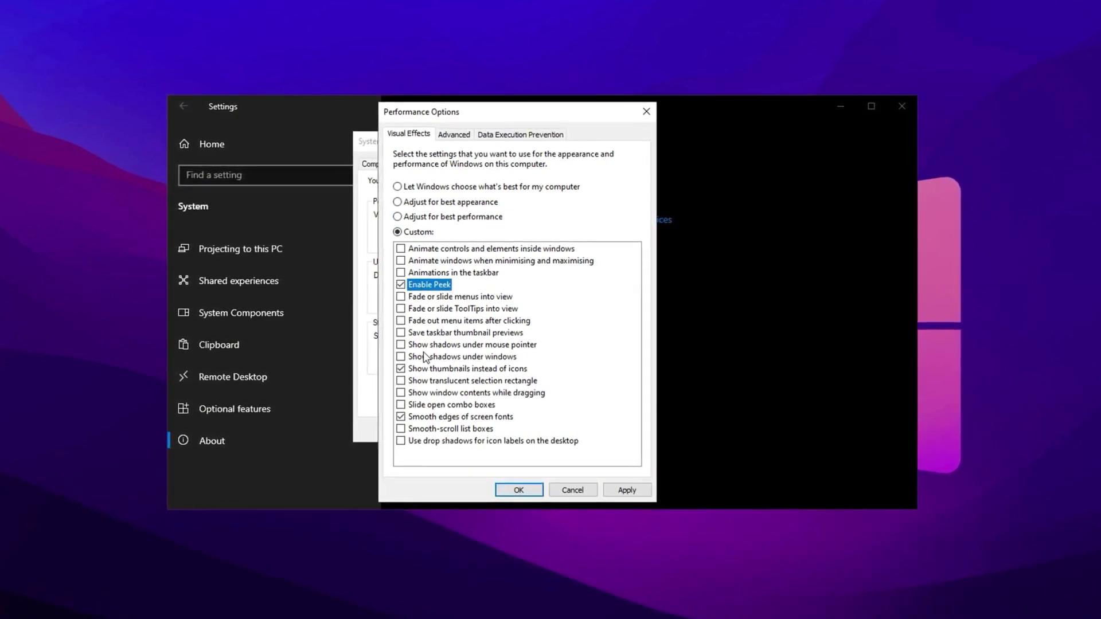
click(430, 369)
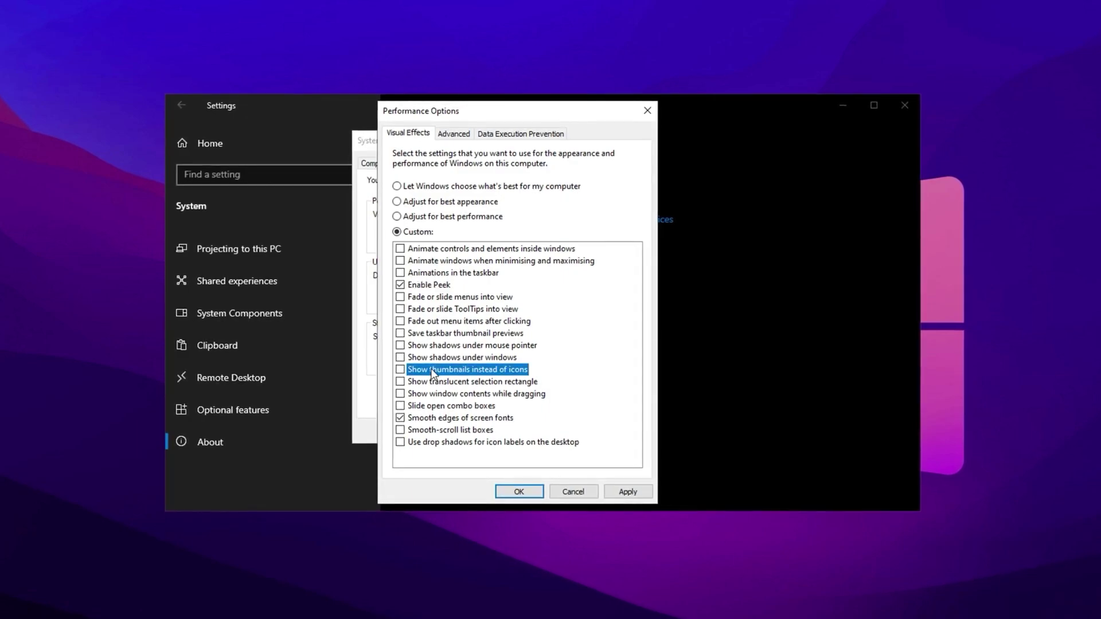
click(428, 395)
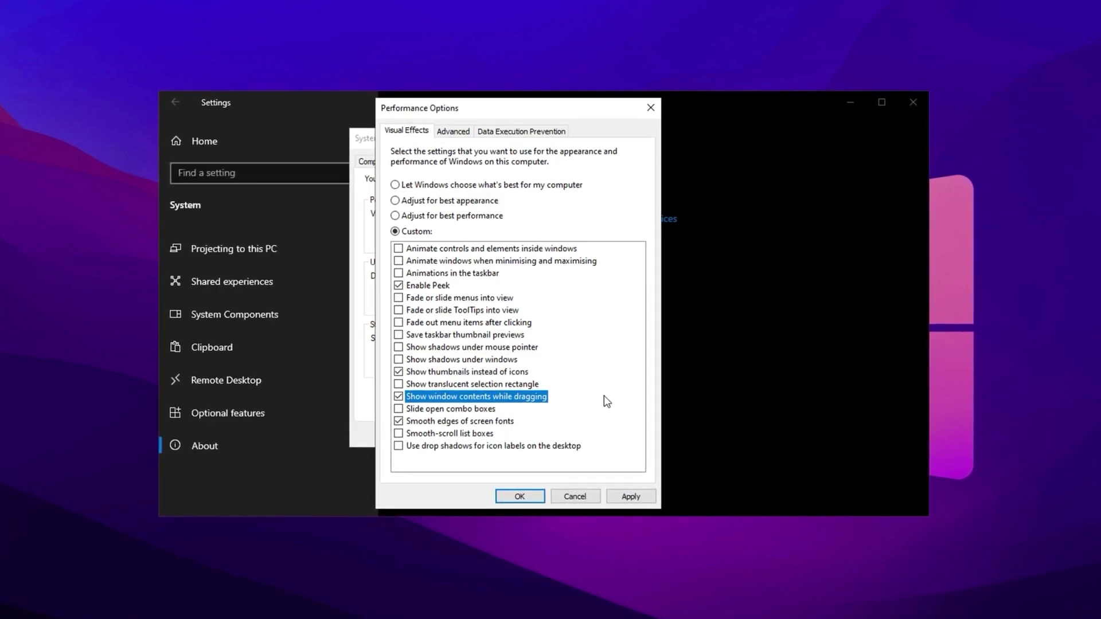
click(453, 131)
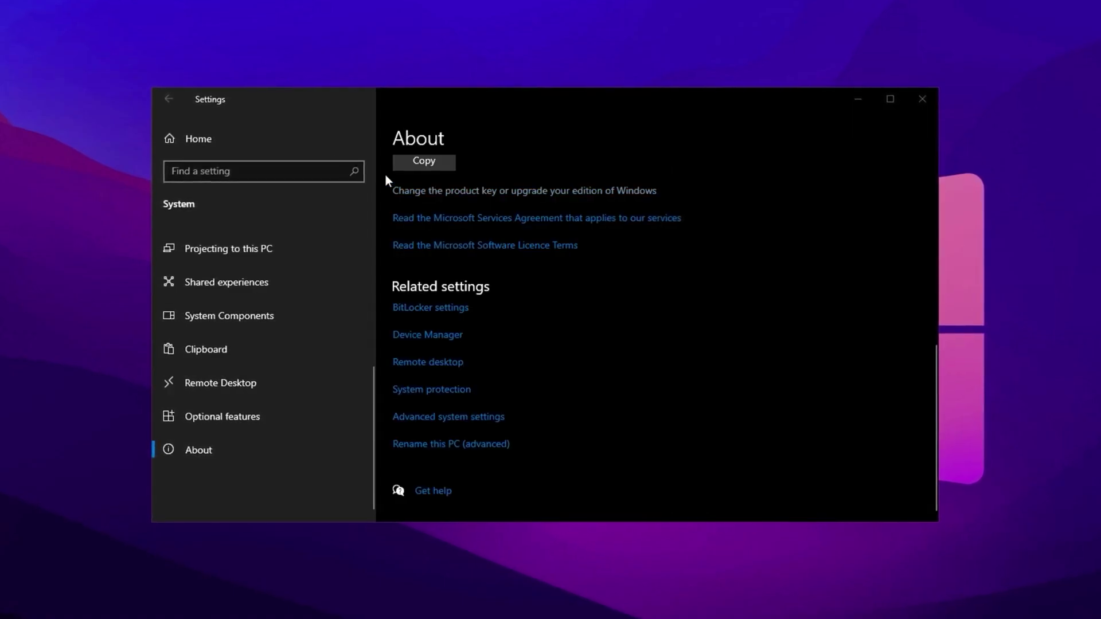
Step: From the Mouse page of the Devices settings, open the additional mouse options and view the Pointer Options in Mouse Properties
click(213, 140)
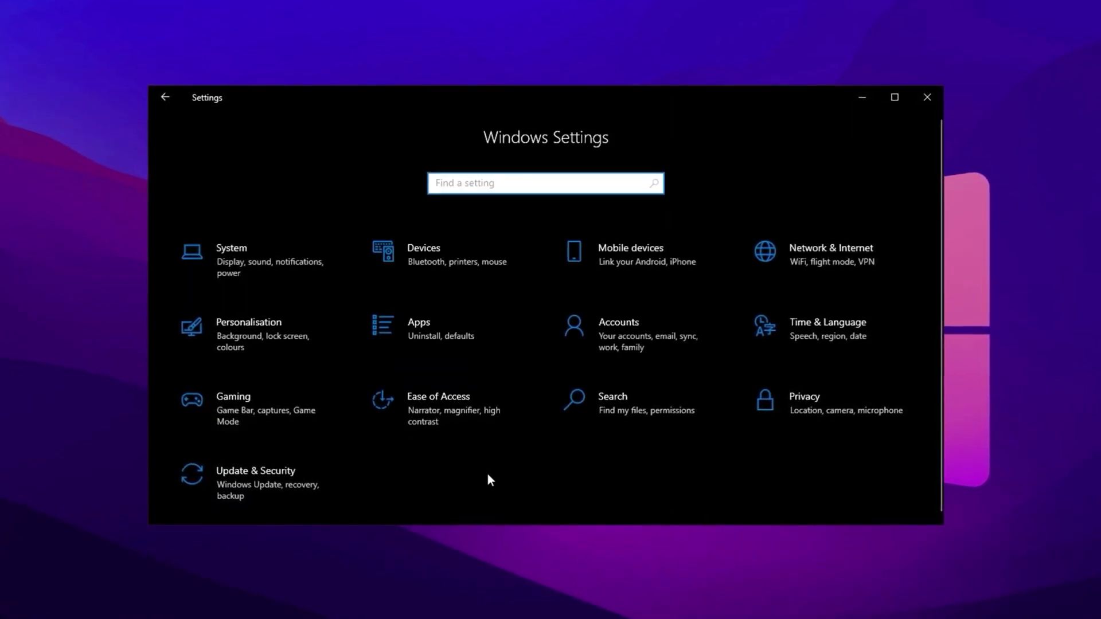
click(459, 238)
click(283, 310)
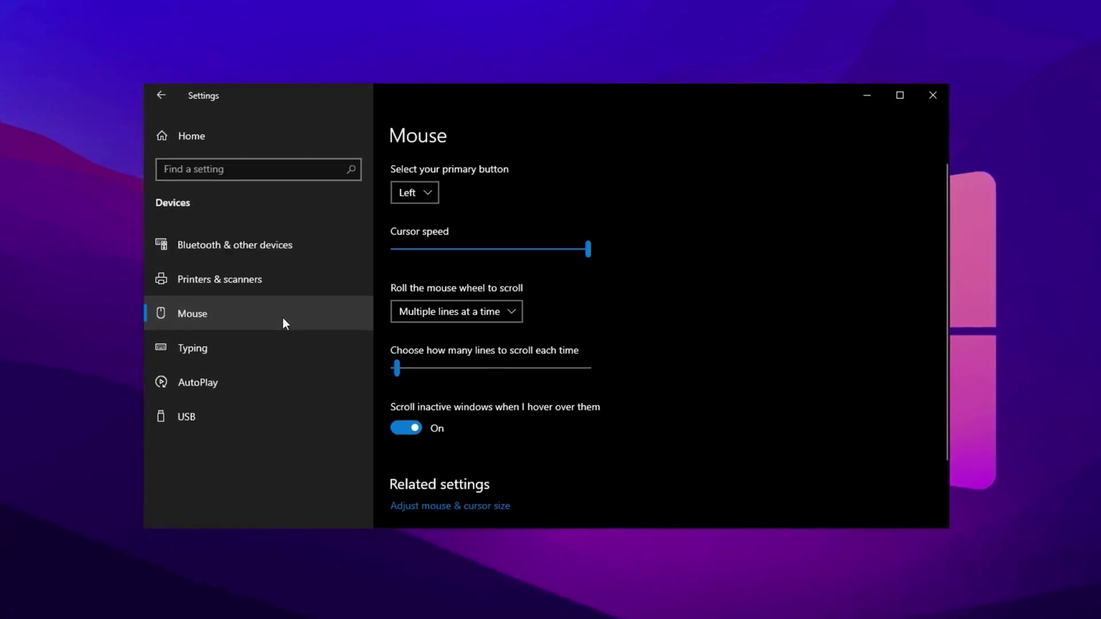
scroll(451, 453, down, 3)
click(451, 450)
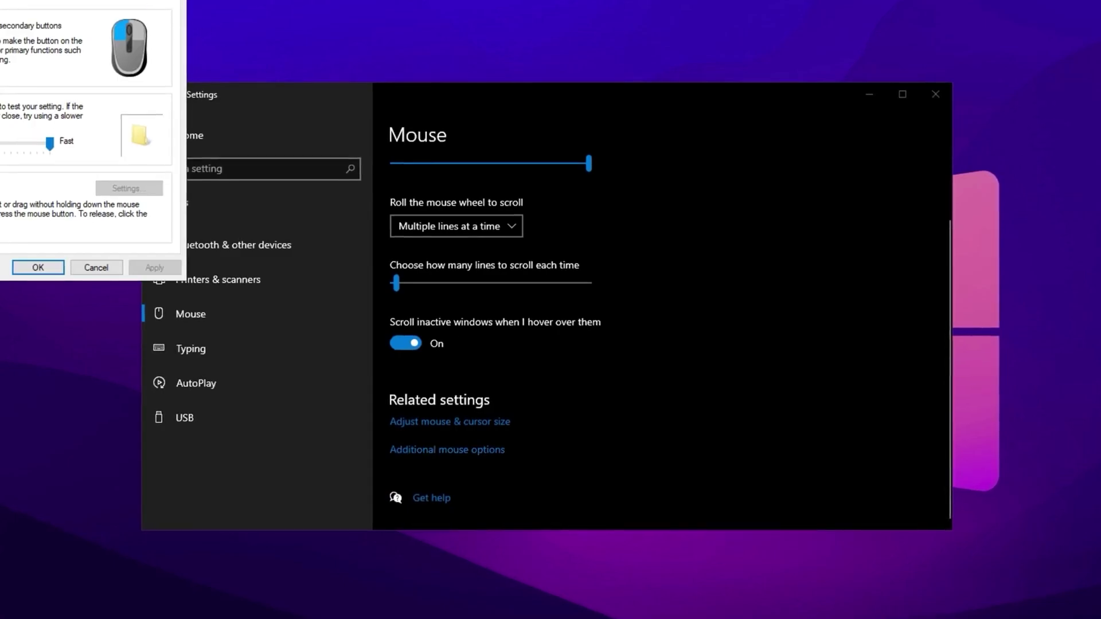
drag(377, 91, 595, 143)
click(531, 160)
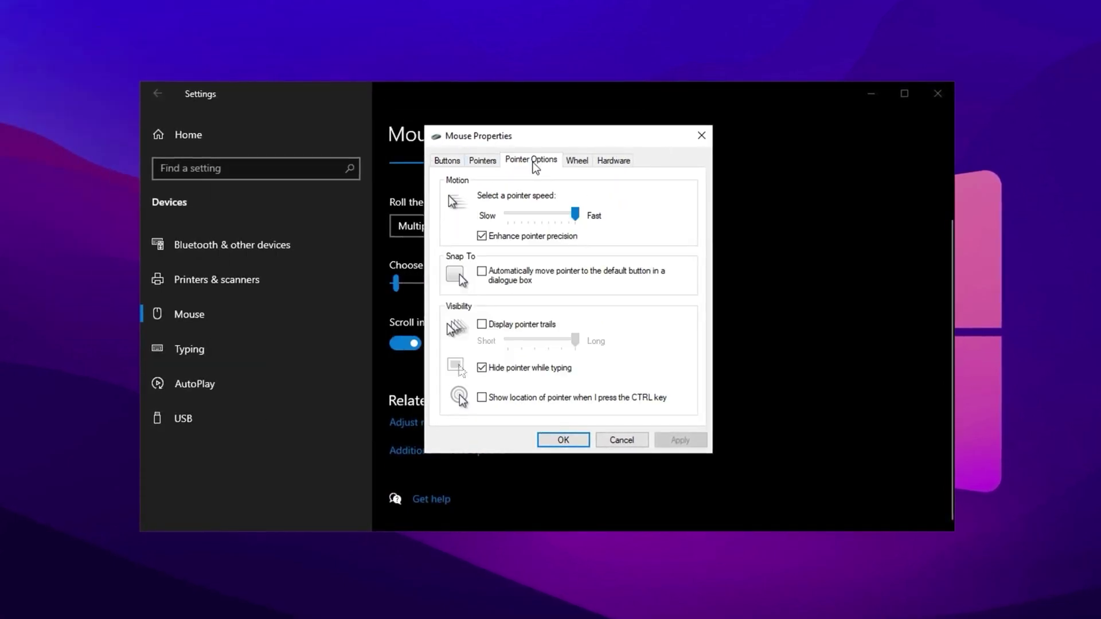
Step: Try a pointer speed near the middle with Enhance pointer precision turned off, and discard the changes in Mouse Properties
click(556, 215)
drag(556, 214, 549, 216)
click(509, 236)
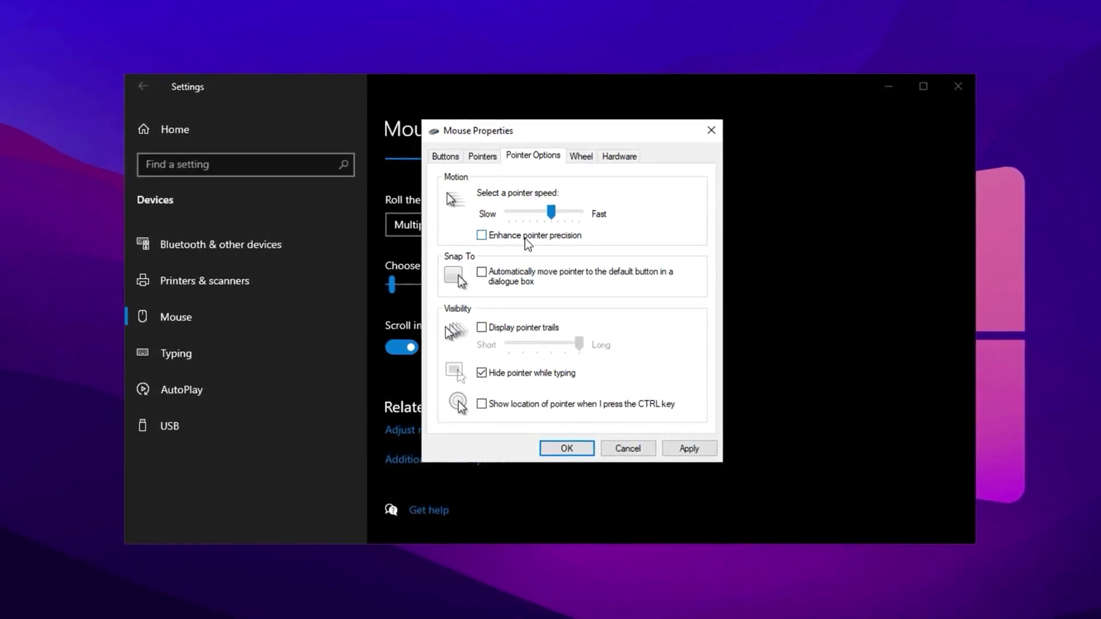
click(628, 449)
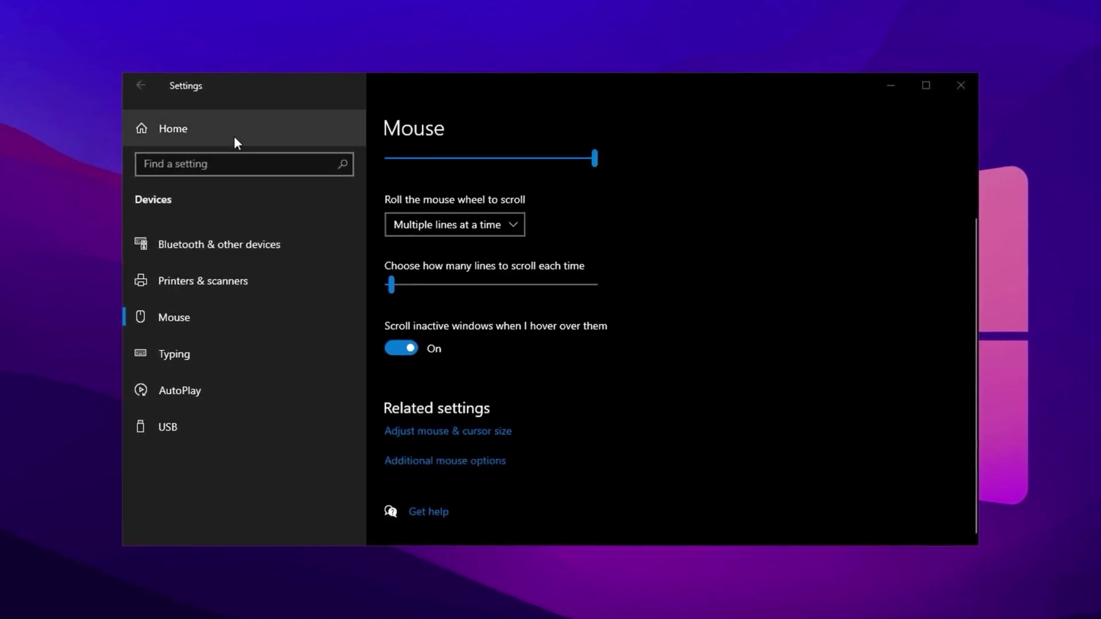
Step: Open the Colours page of the Personalisation settings
click(208, 135)
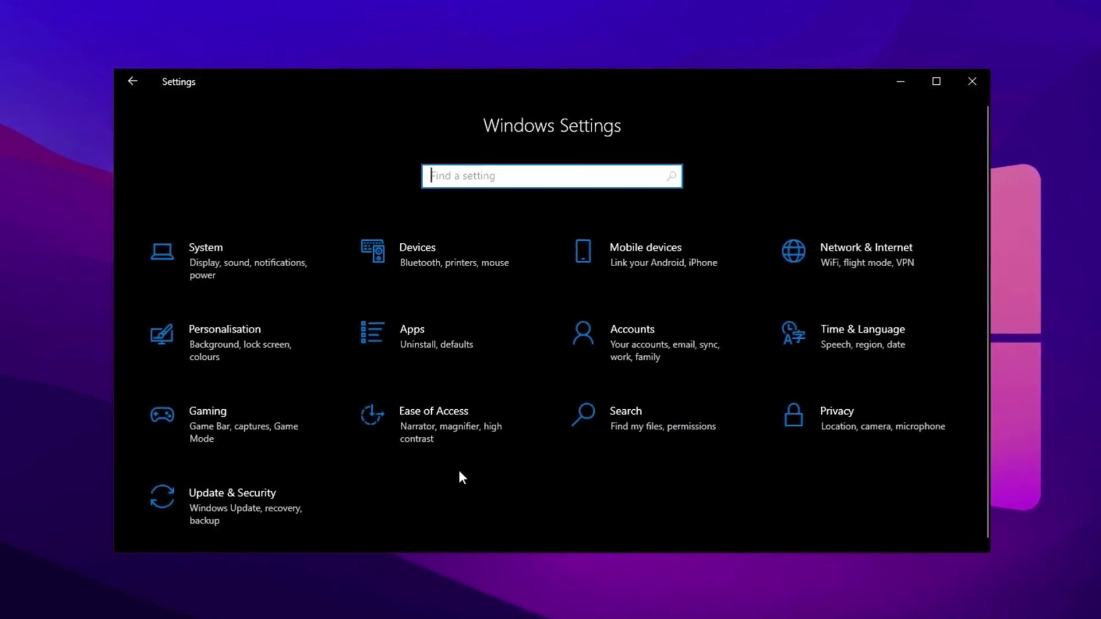
click(269, 351)
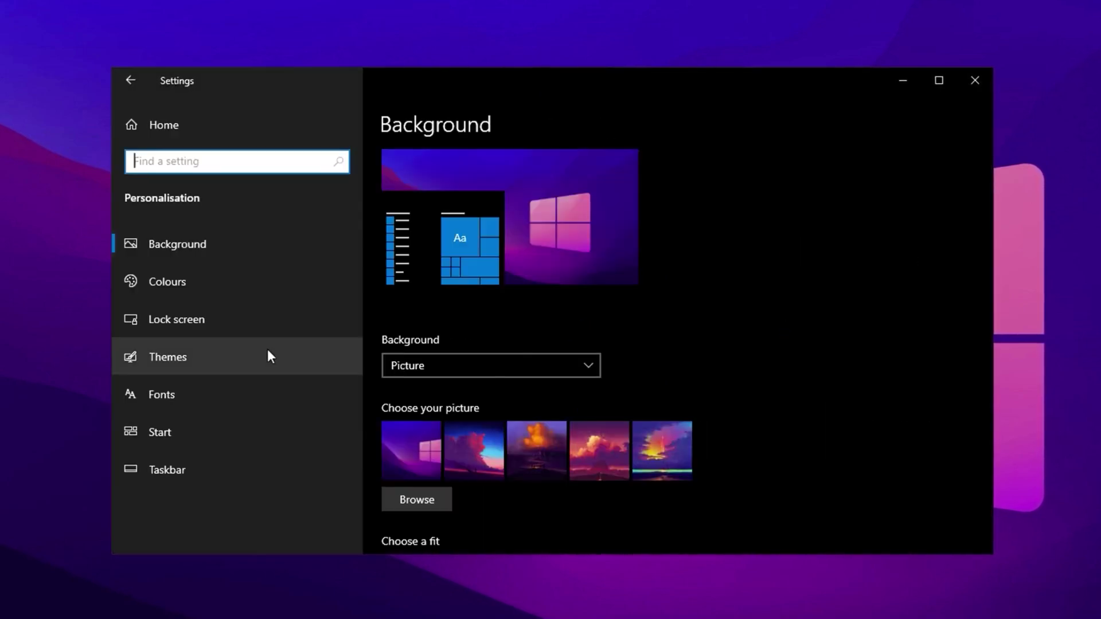
click(274, 288)
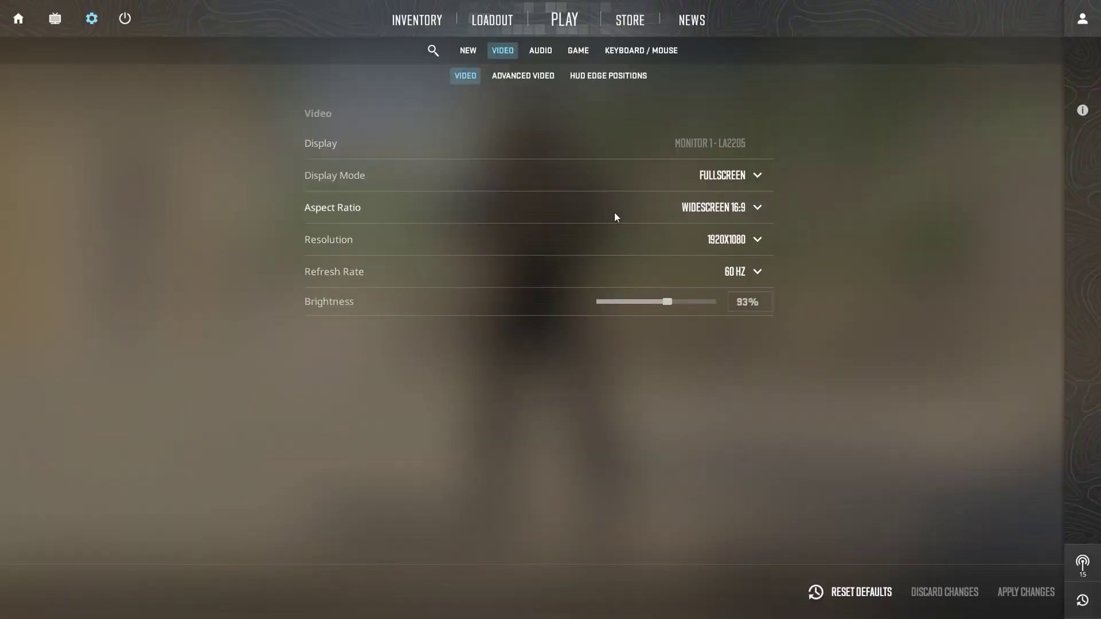
Step: In Counter-Strike 2, view the Aspect Ratio and Resolution choices of the video settings, and open the advanced video settings
click(748, 217)
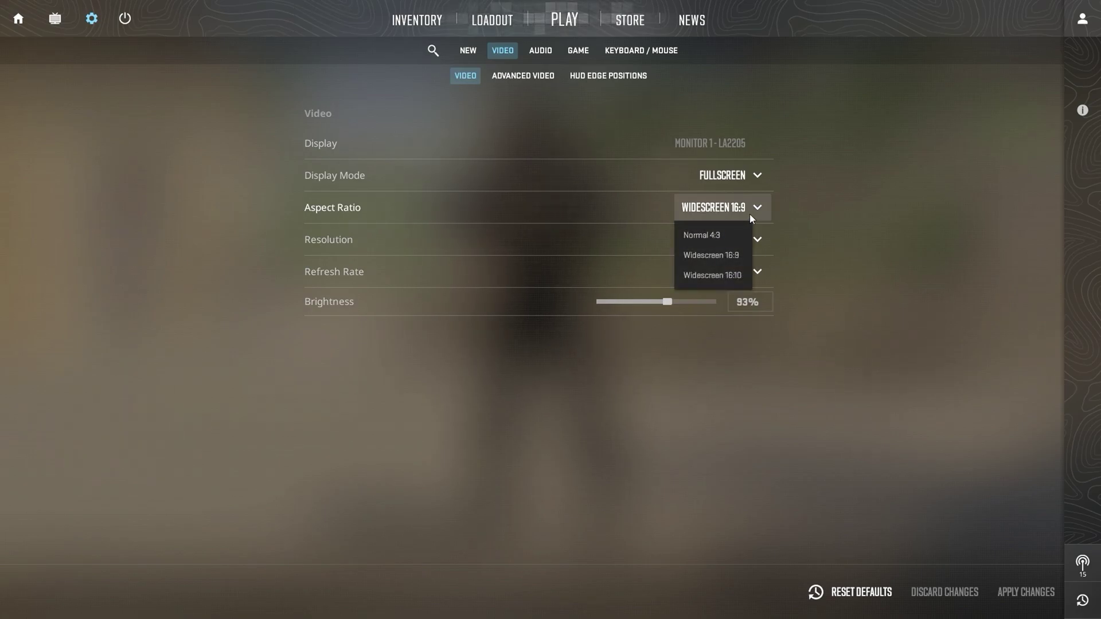
click(760, 243)
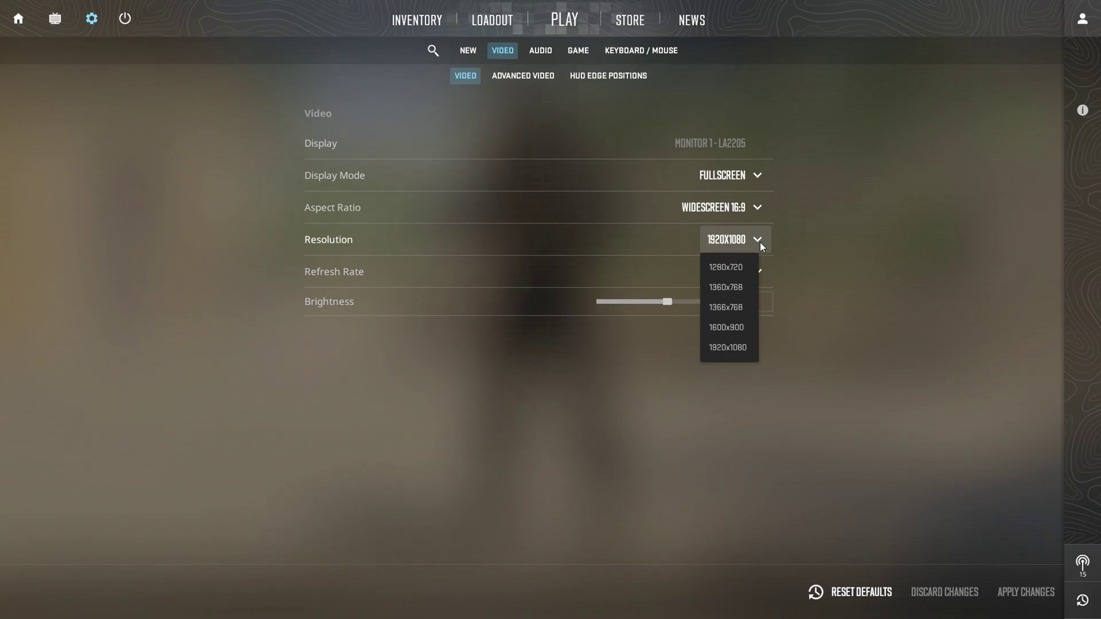
click(523, 76)
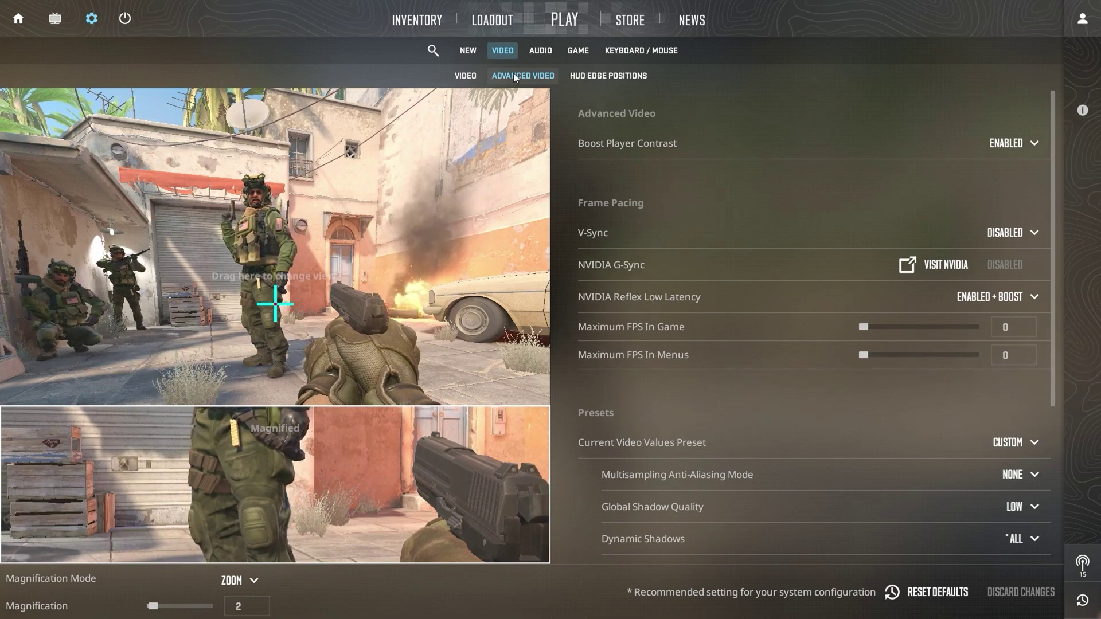
Step: Check the NVIDIA Reflex Low Latency setting and view the Multisampling Anti-Aliasing Mode choices
mouse_move(1016, 150)
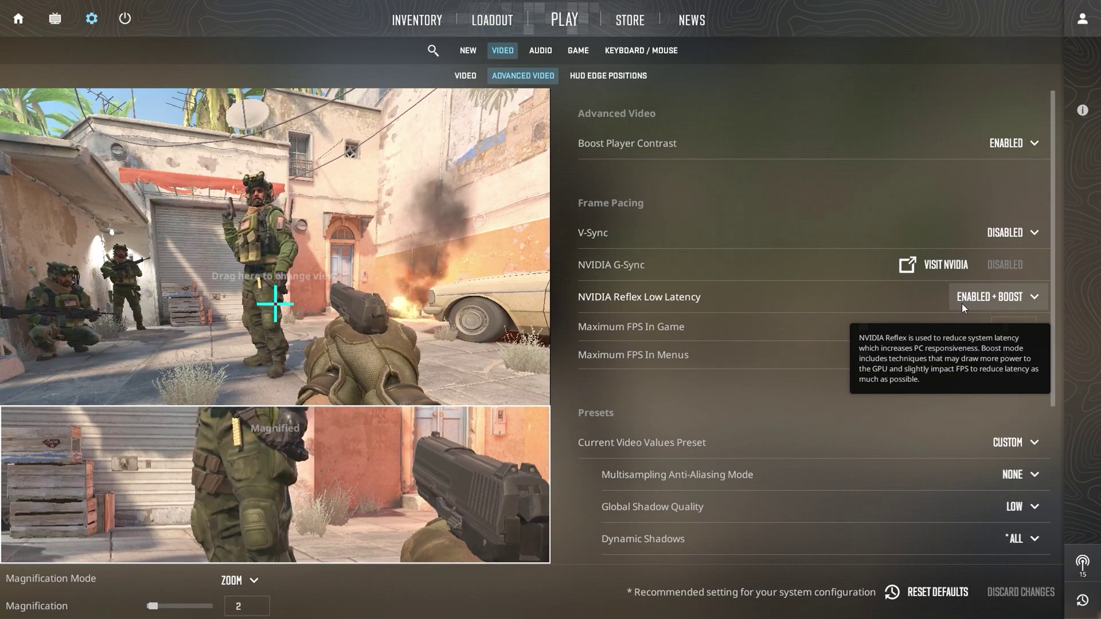
scroll(961, 304, down, 3)
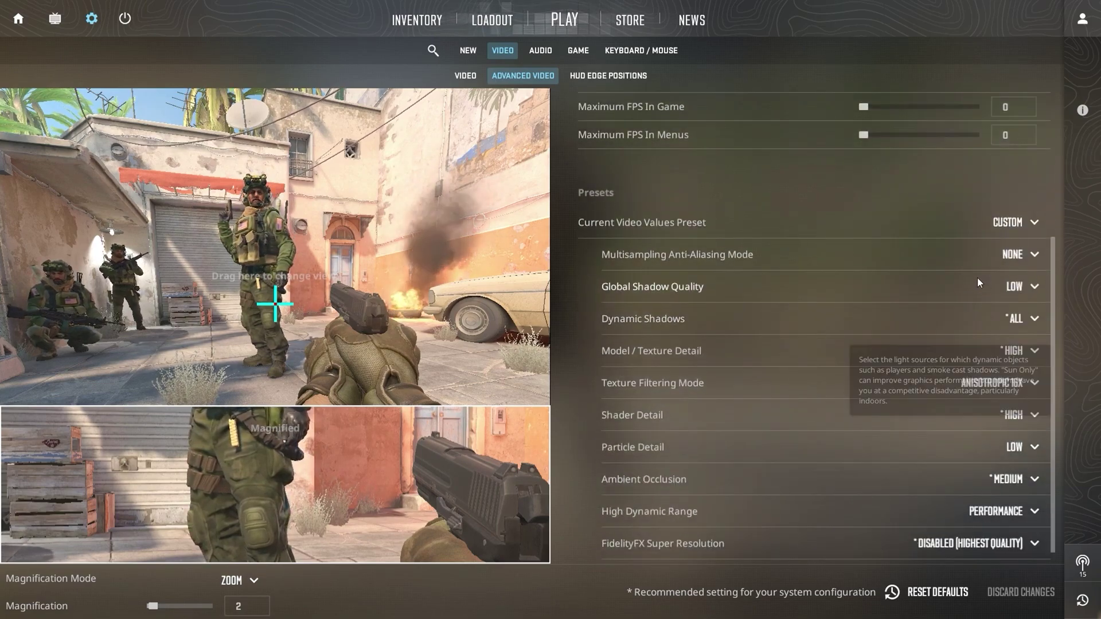
click(1024, 256)
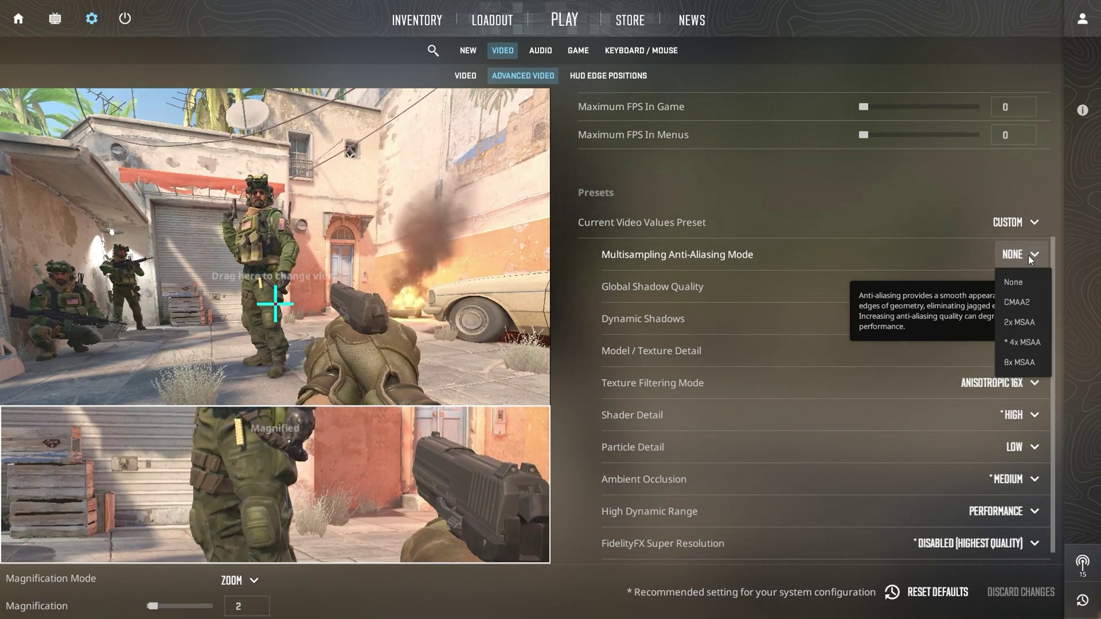
scroll(946, 292, down, 1)
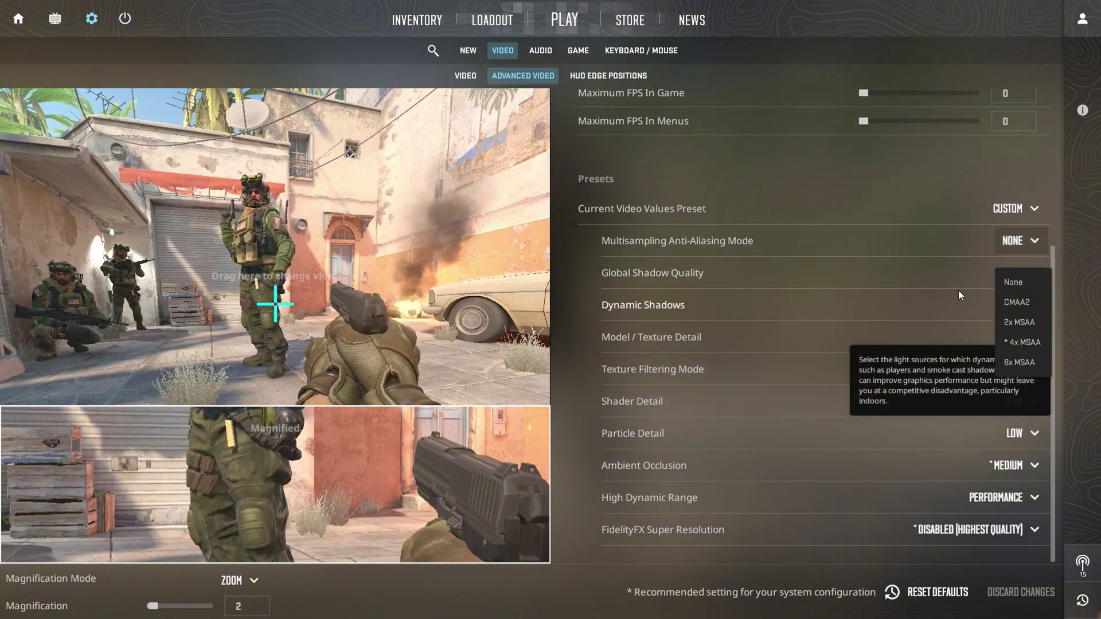
click(965, 302)
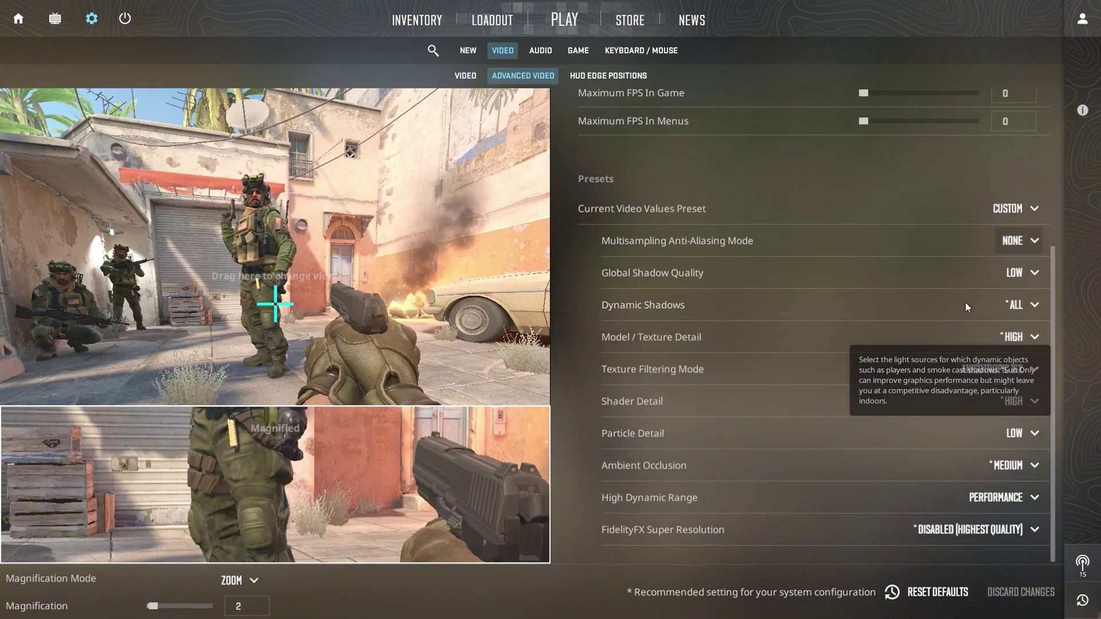
Step: View the choices for Global Shadow Quality, Dynamic Shadows and Model / Texture Detail without changing them
click(1021, 275)
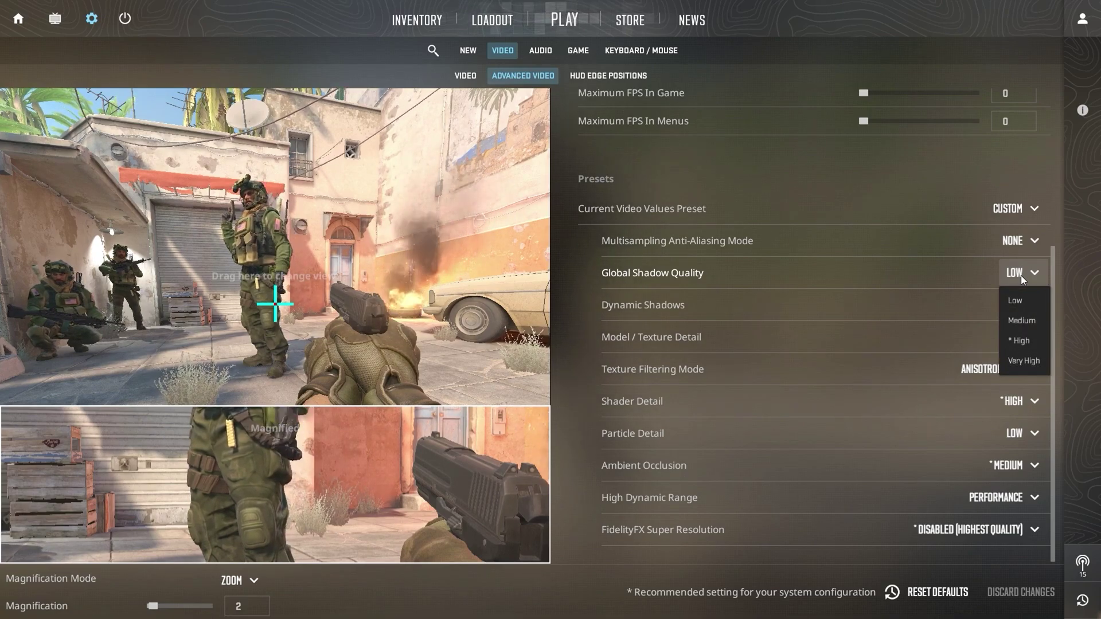
click(1021, 276)
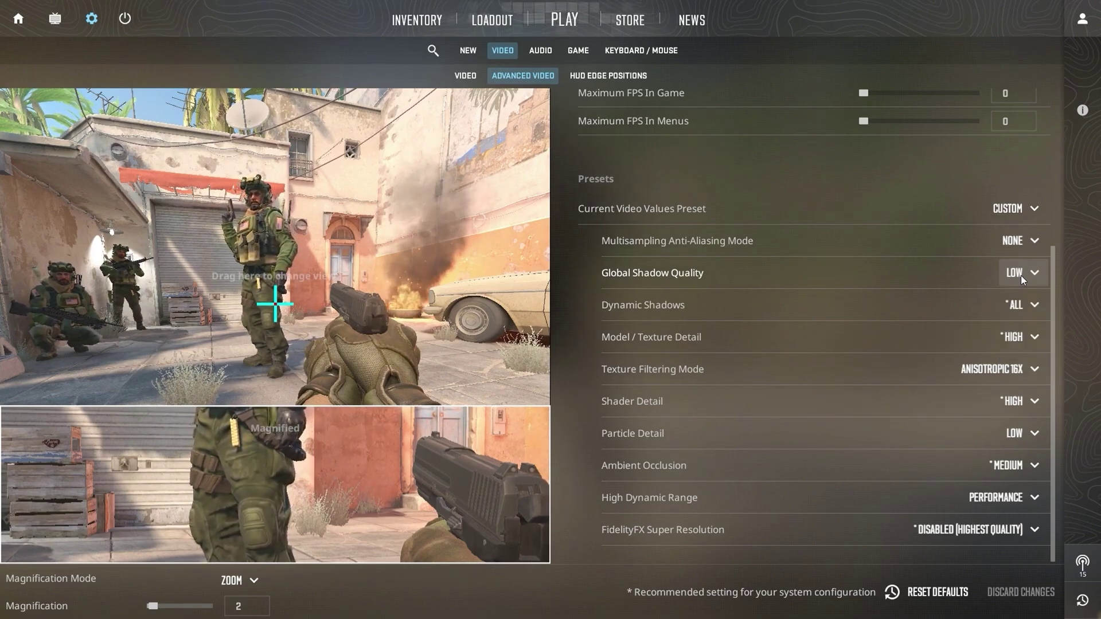
click(1017, 312)
click(1018, 312)
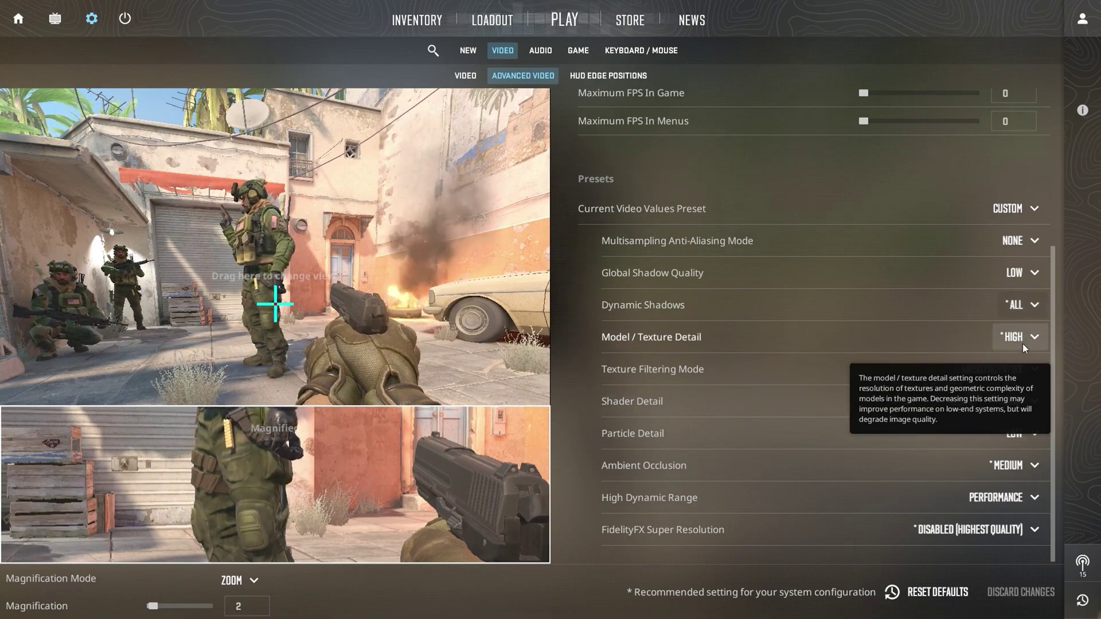
click(1024, 343)
click(1024, 343)
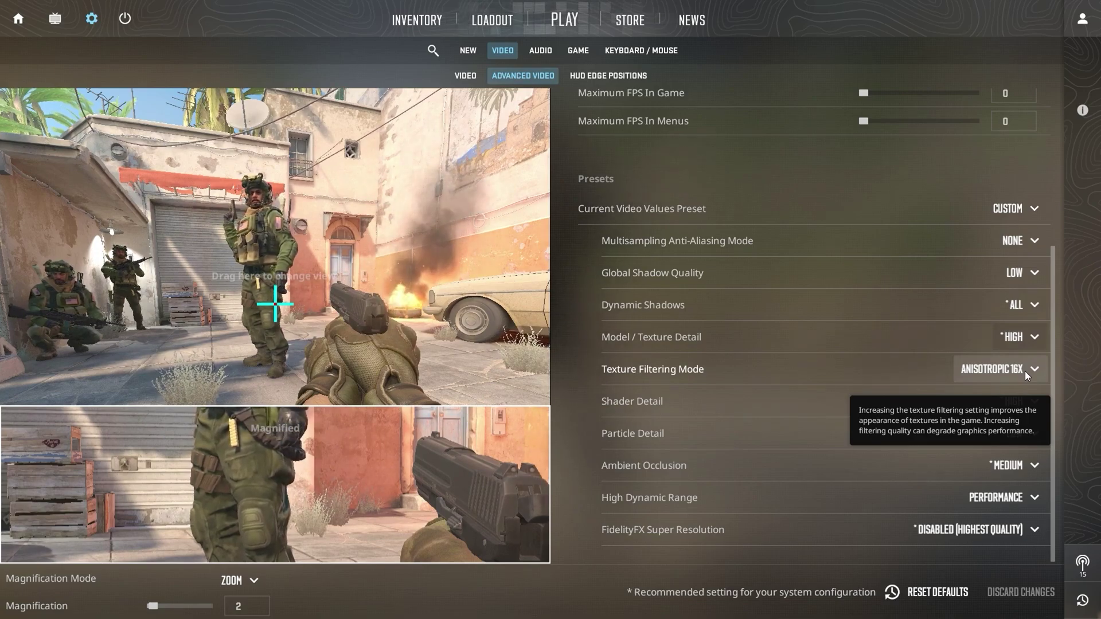
Step: View the choices for Texture Filtering Mode, Shader Detail, Particle Detail and Ambient Occlusion without changing them
click(1024, 373)
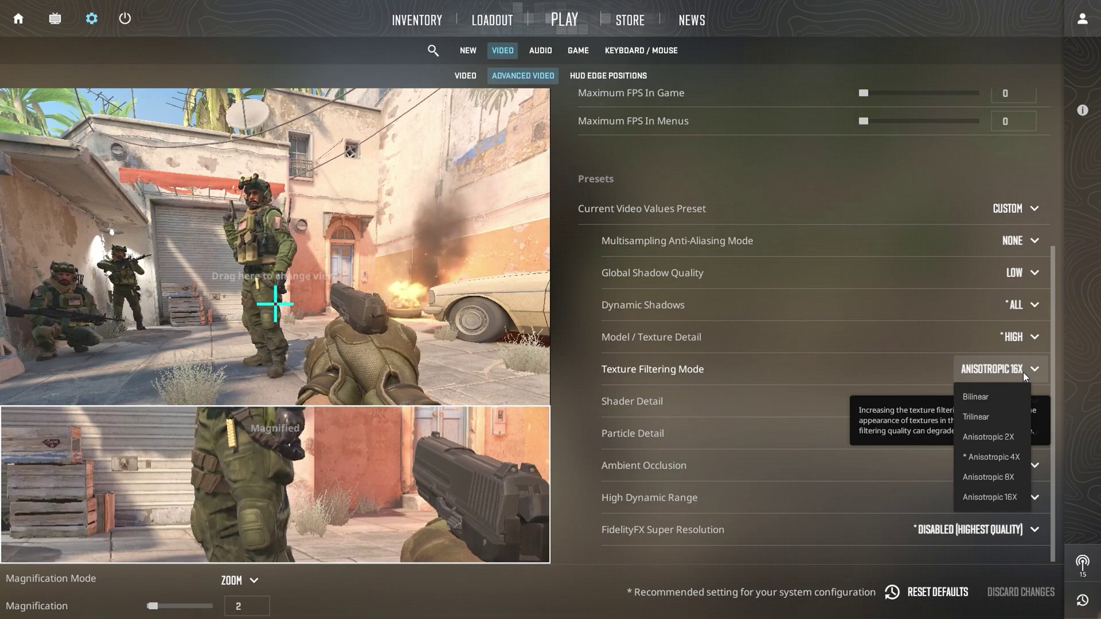
click(1023, 373)
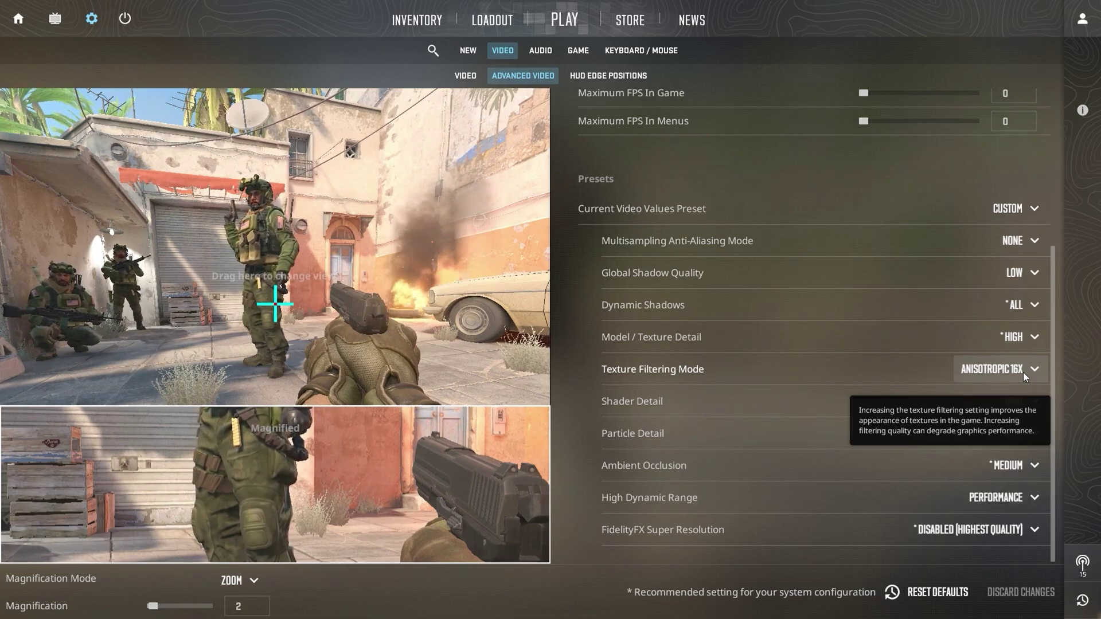
click(1024, 402)
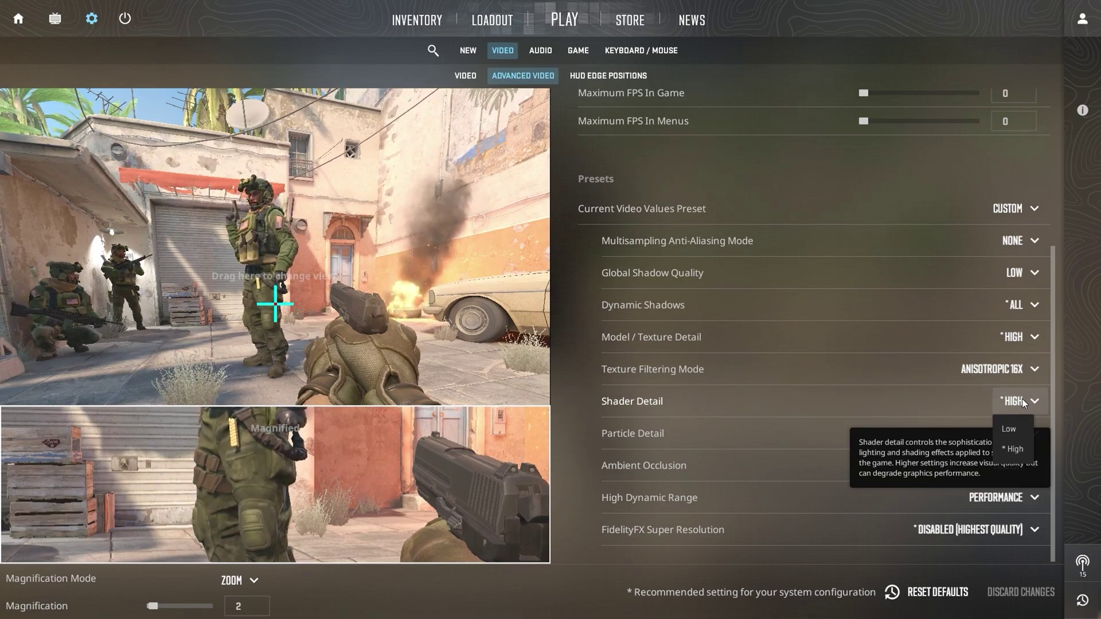
click(1030, 432)
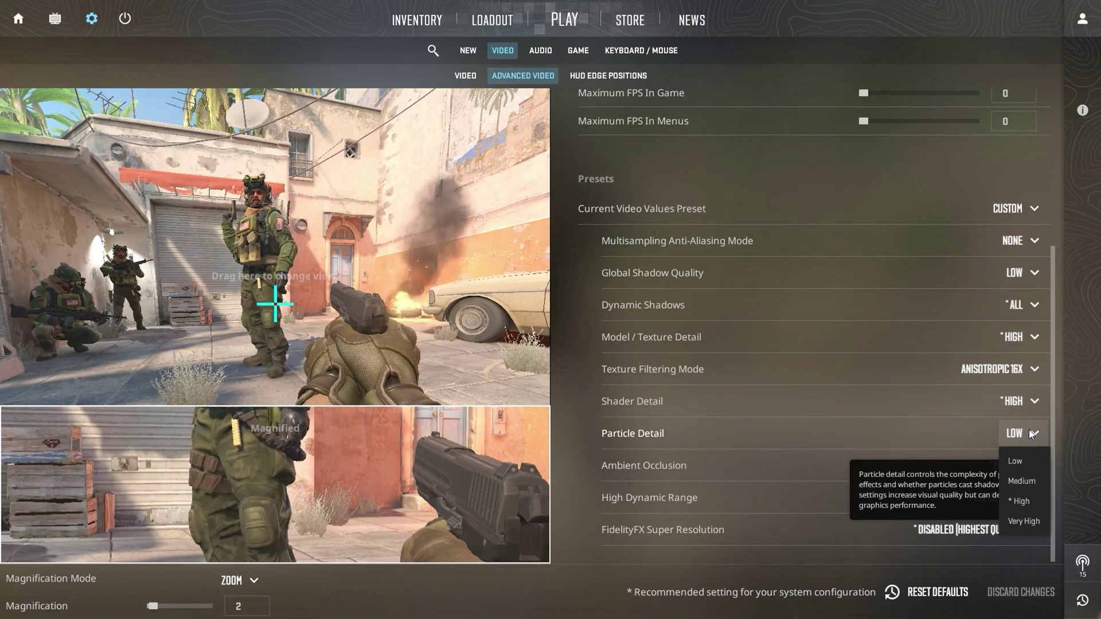
click(1029, 429)
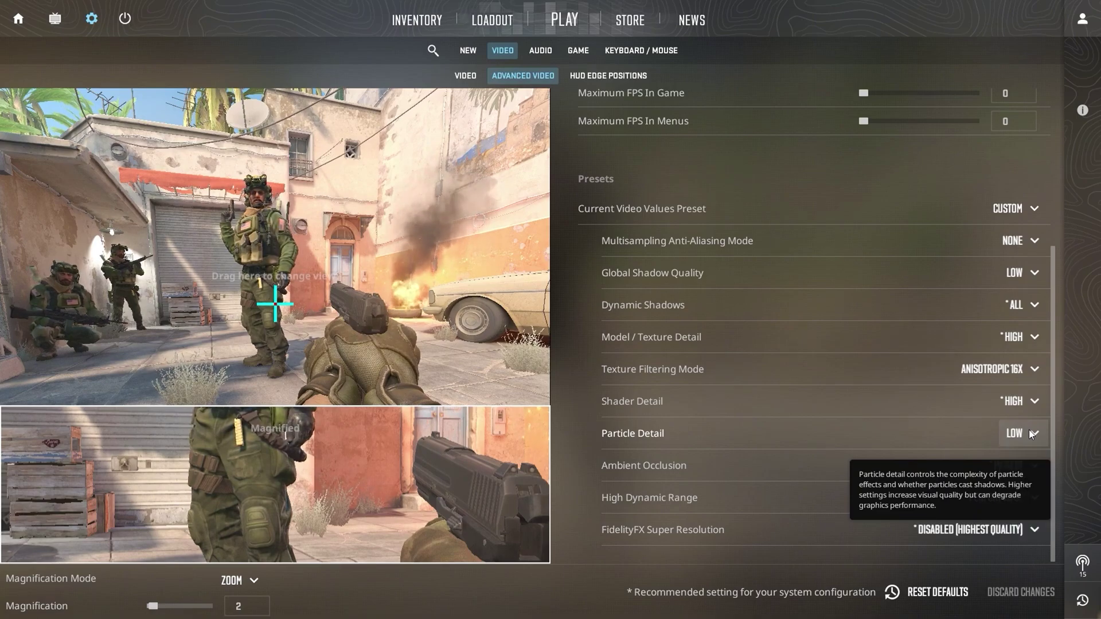
click(1011, 463)
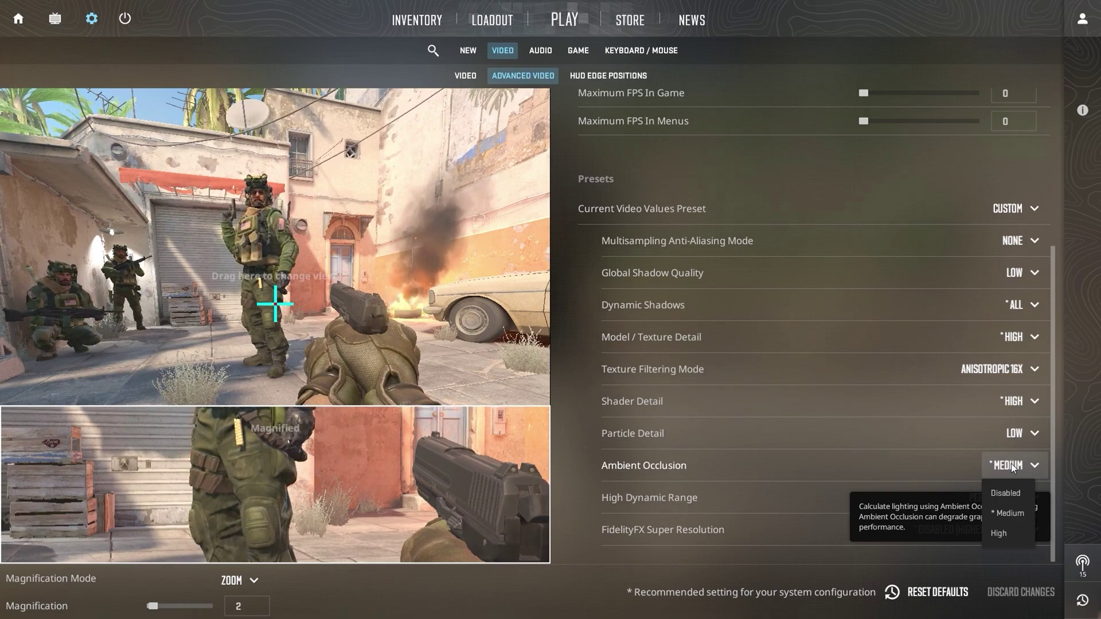
click(1011, 463)
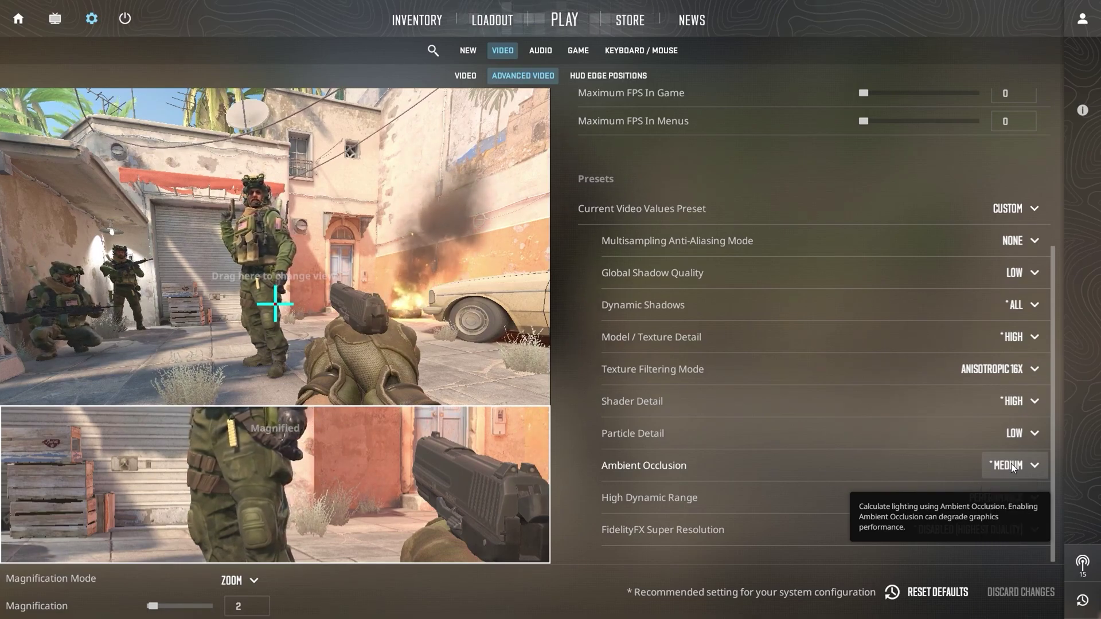